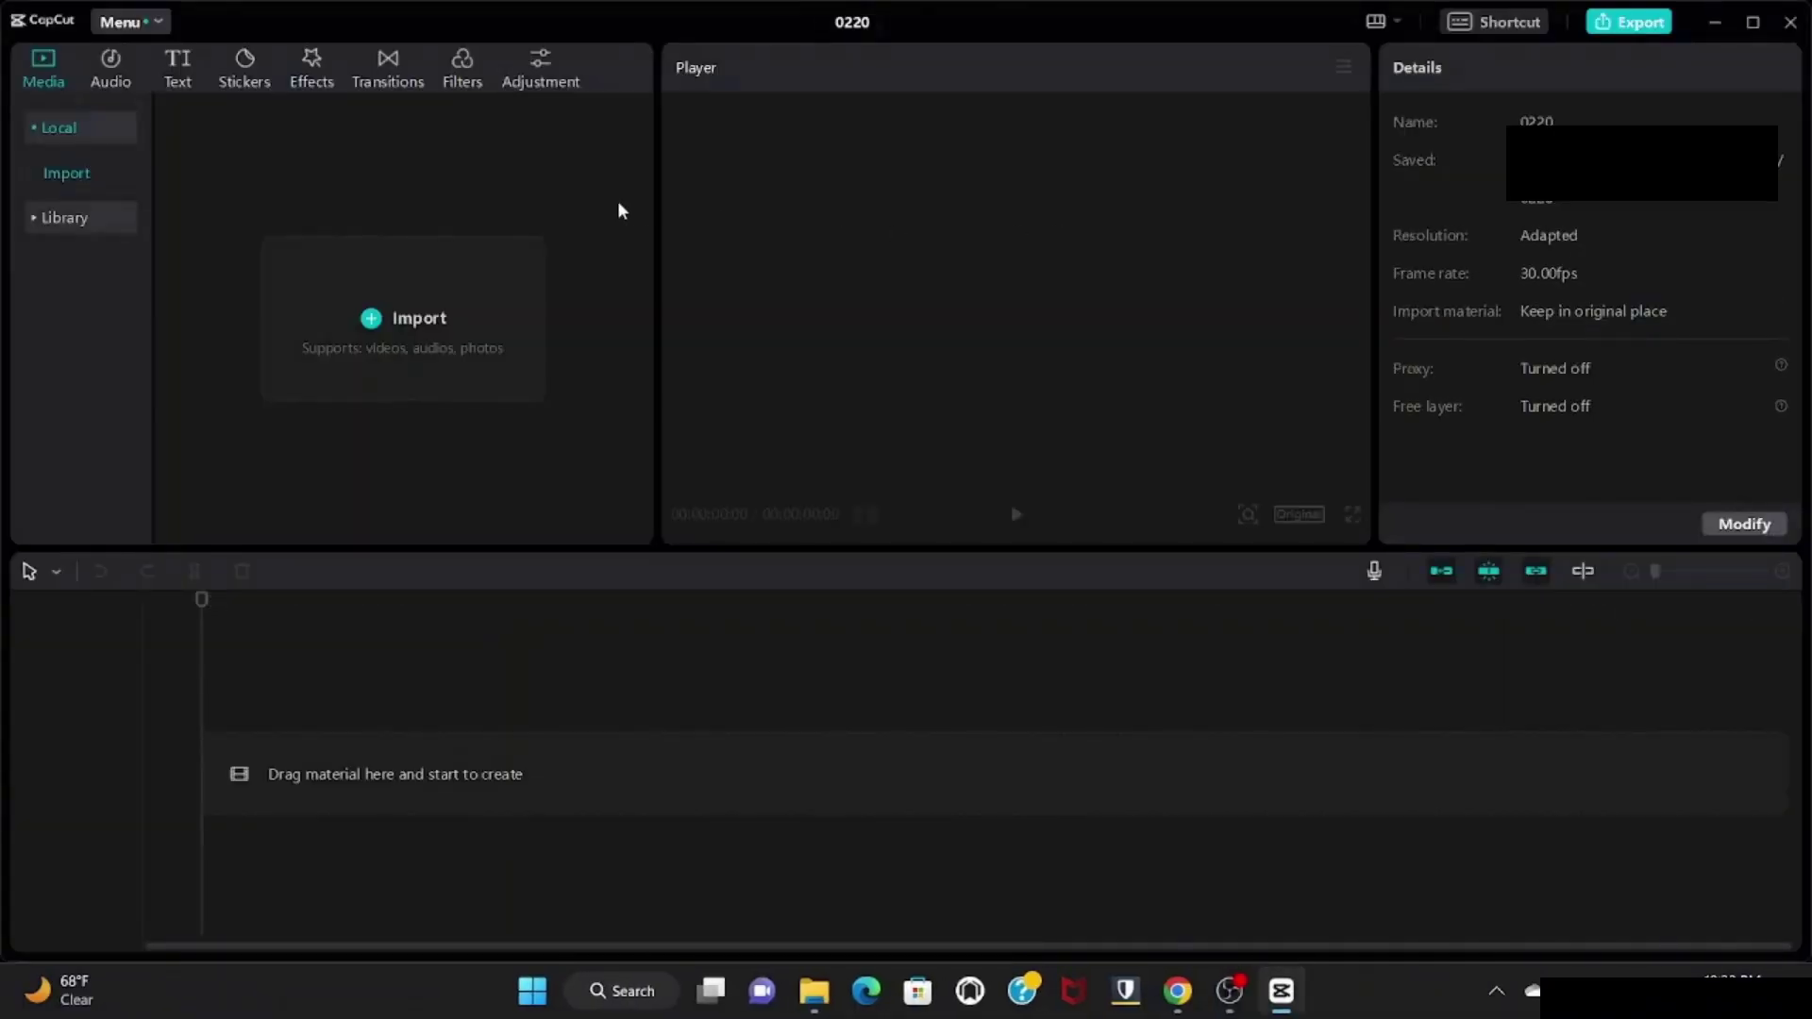
Rename the project from 0220 to 'capcut animation'
{"action": "left_click", "coordinate": [867, 23]}
{"action": "key", "text": "BackSpace"}
{"action": "type", "text": "capcut animati"}
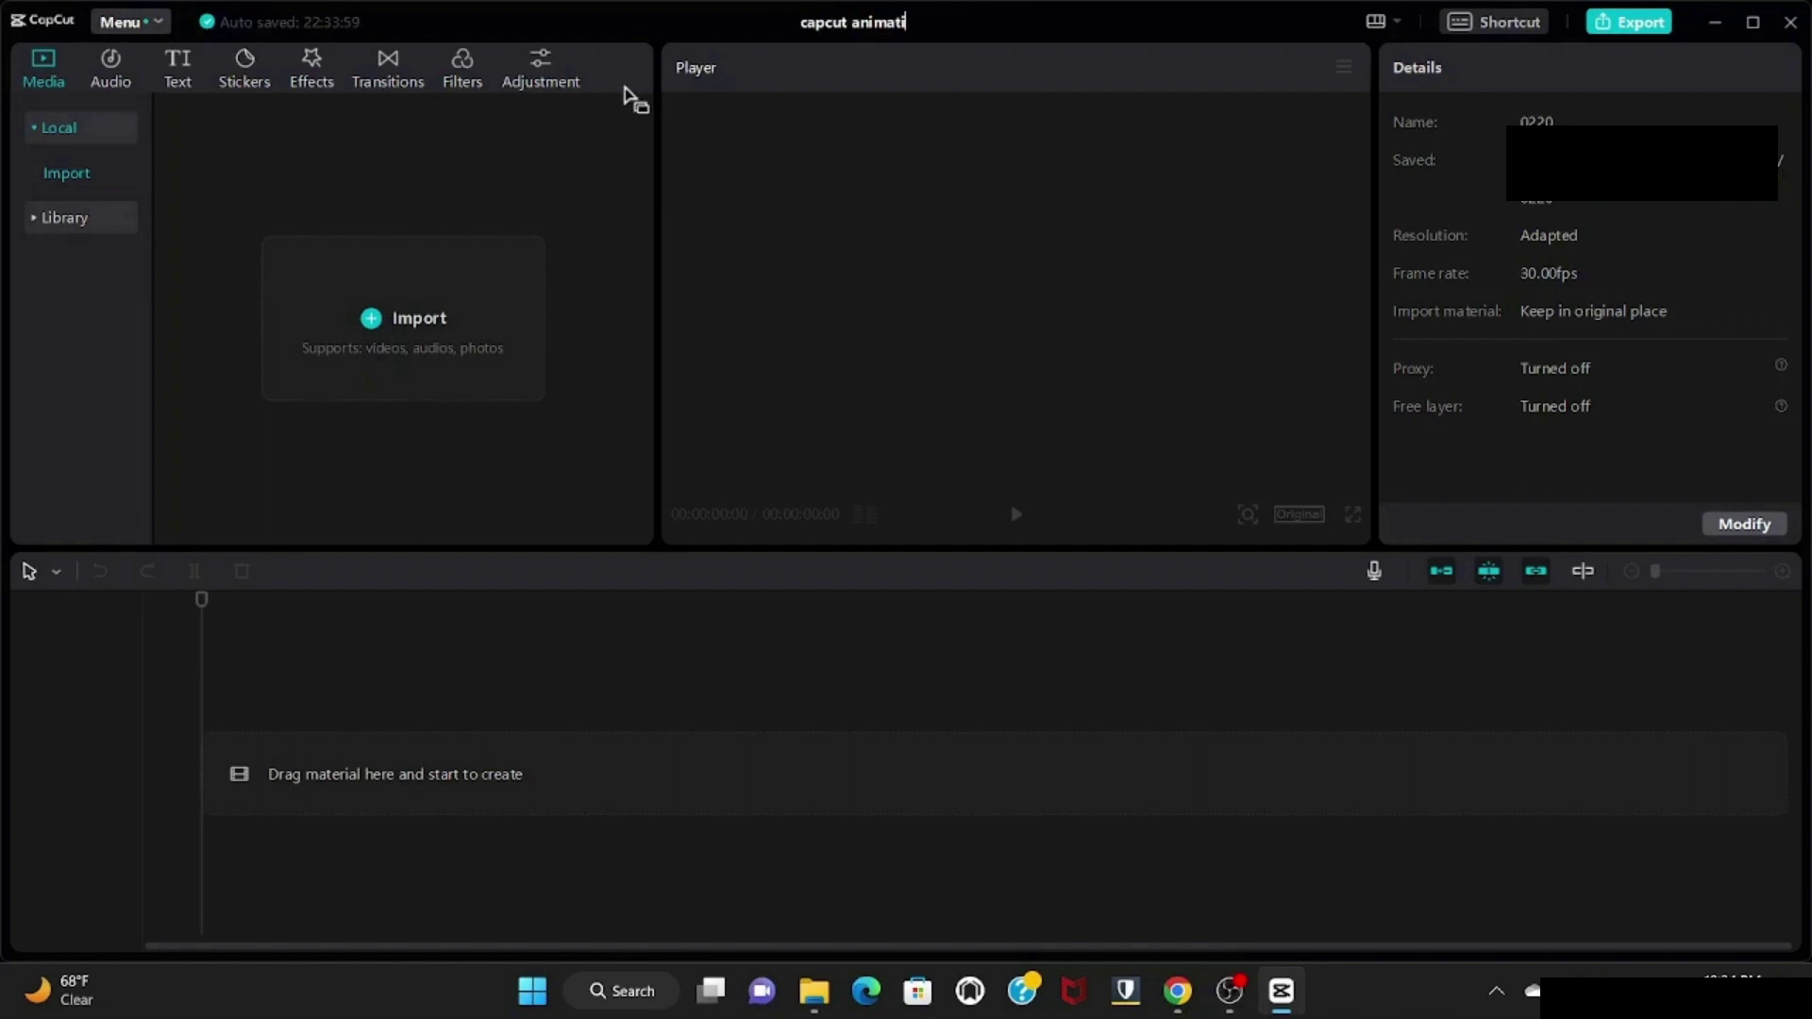
{"action": "type", "text": "on"}
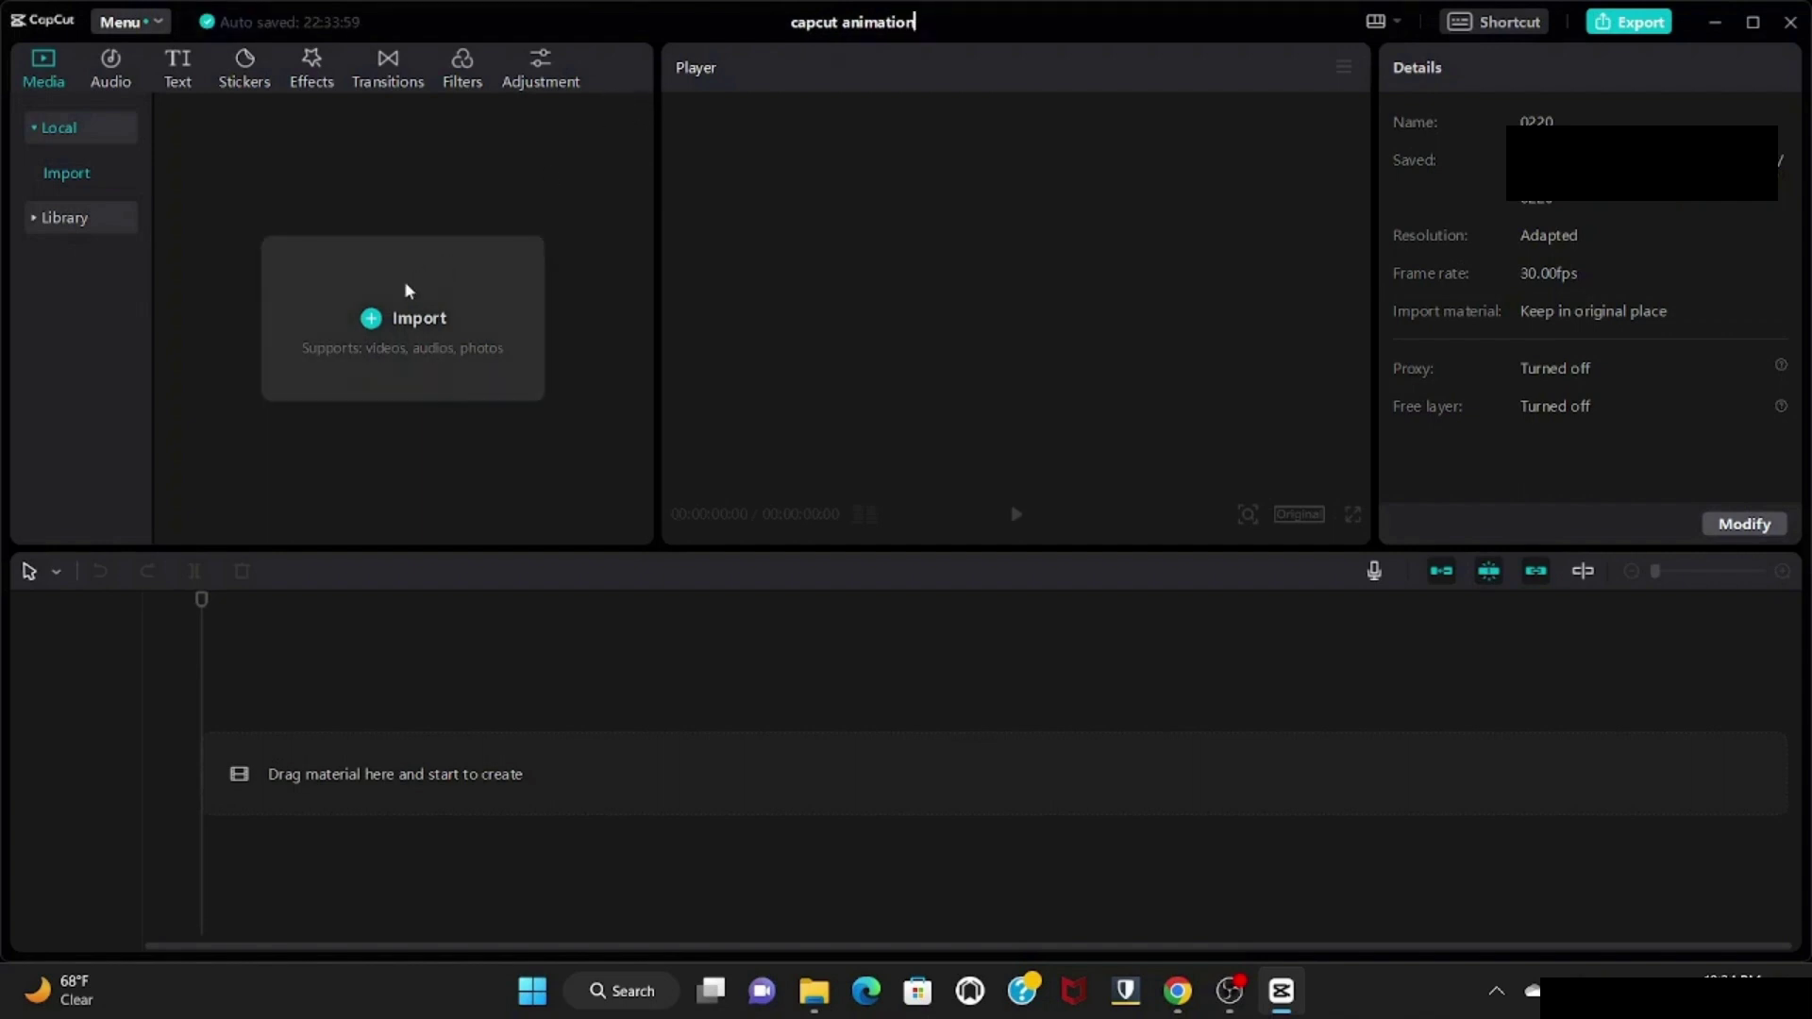
Import the Text animation video from the Text Animation folder into the media library
{"action": "left_click", "coordinate": [387, 326]}
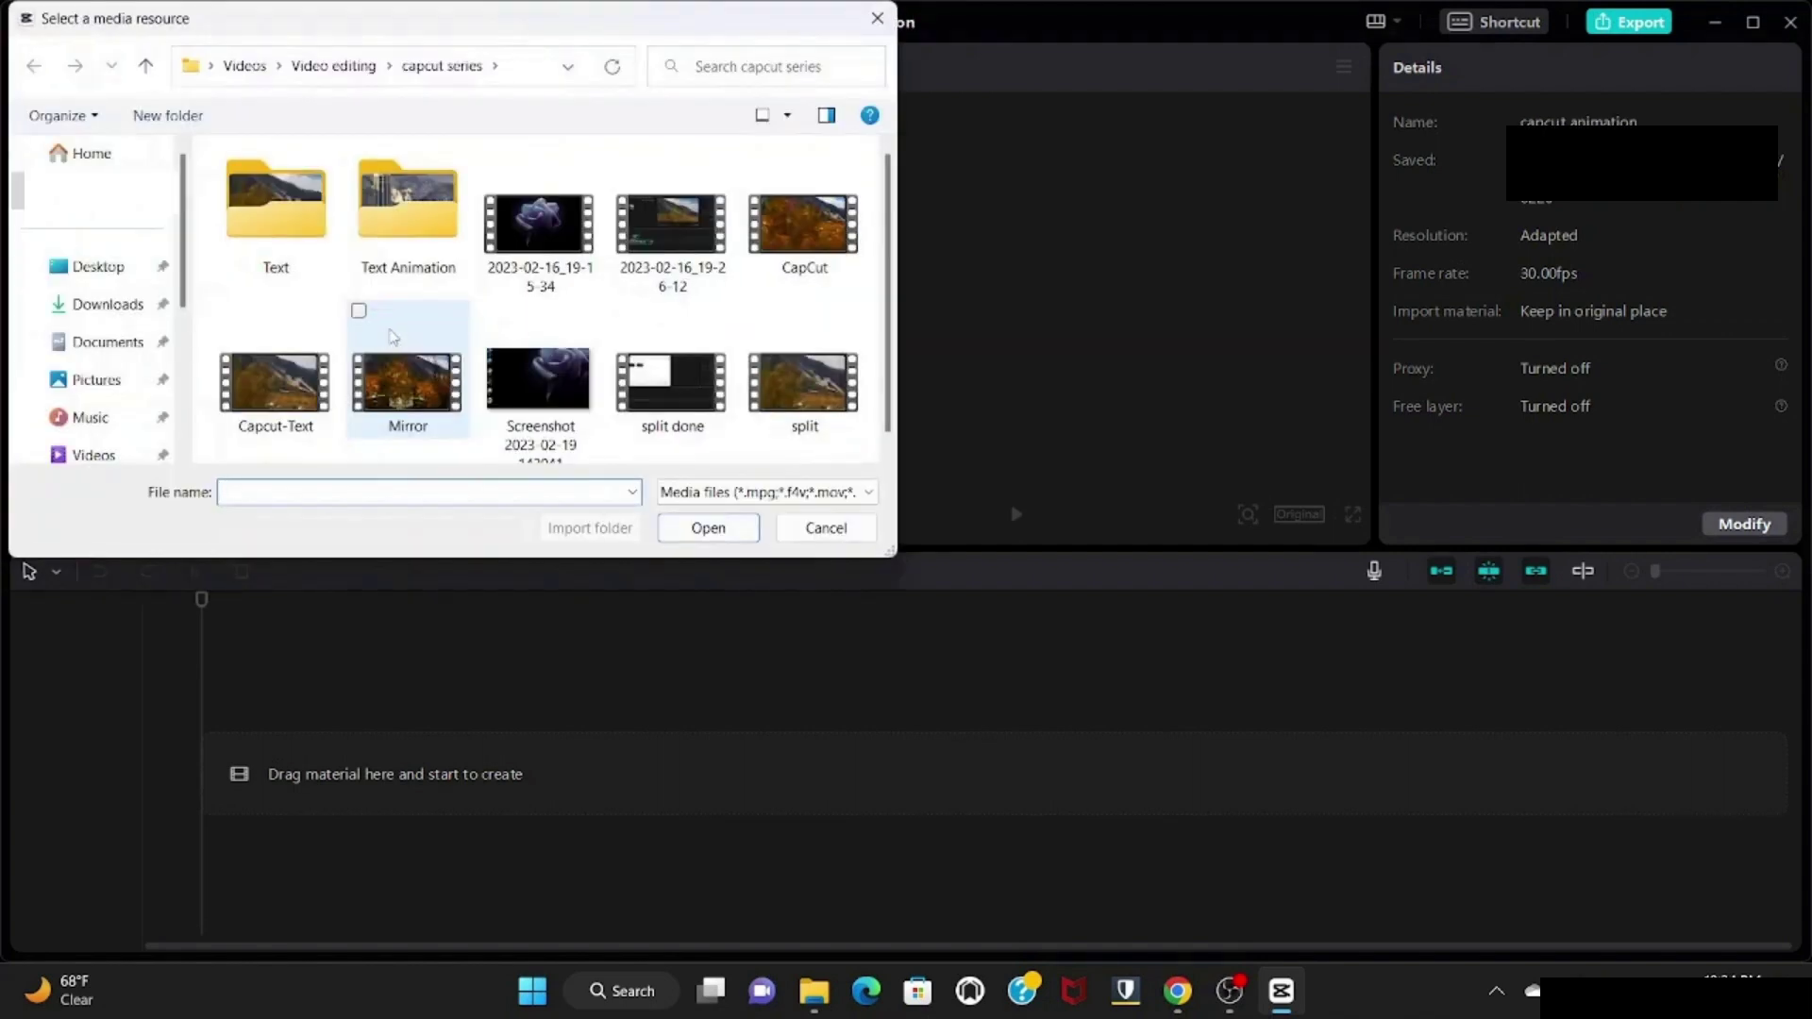
{"action": "double_click", "coordinate": [406, 222]}
{"action": "left_click", "coordinate": [271, 258]}
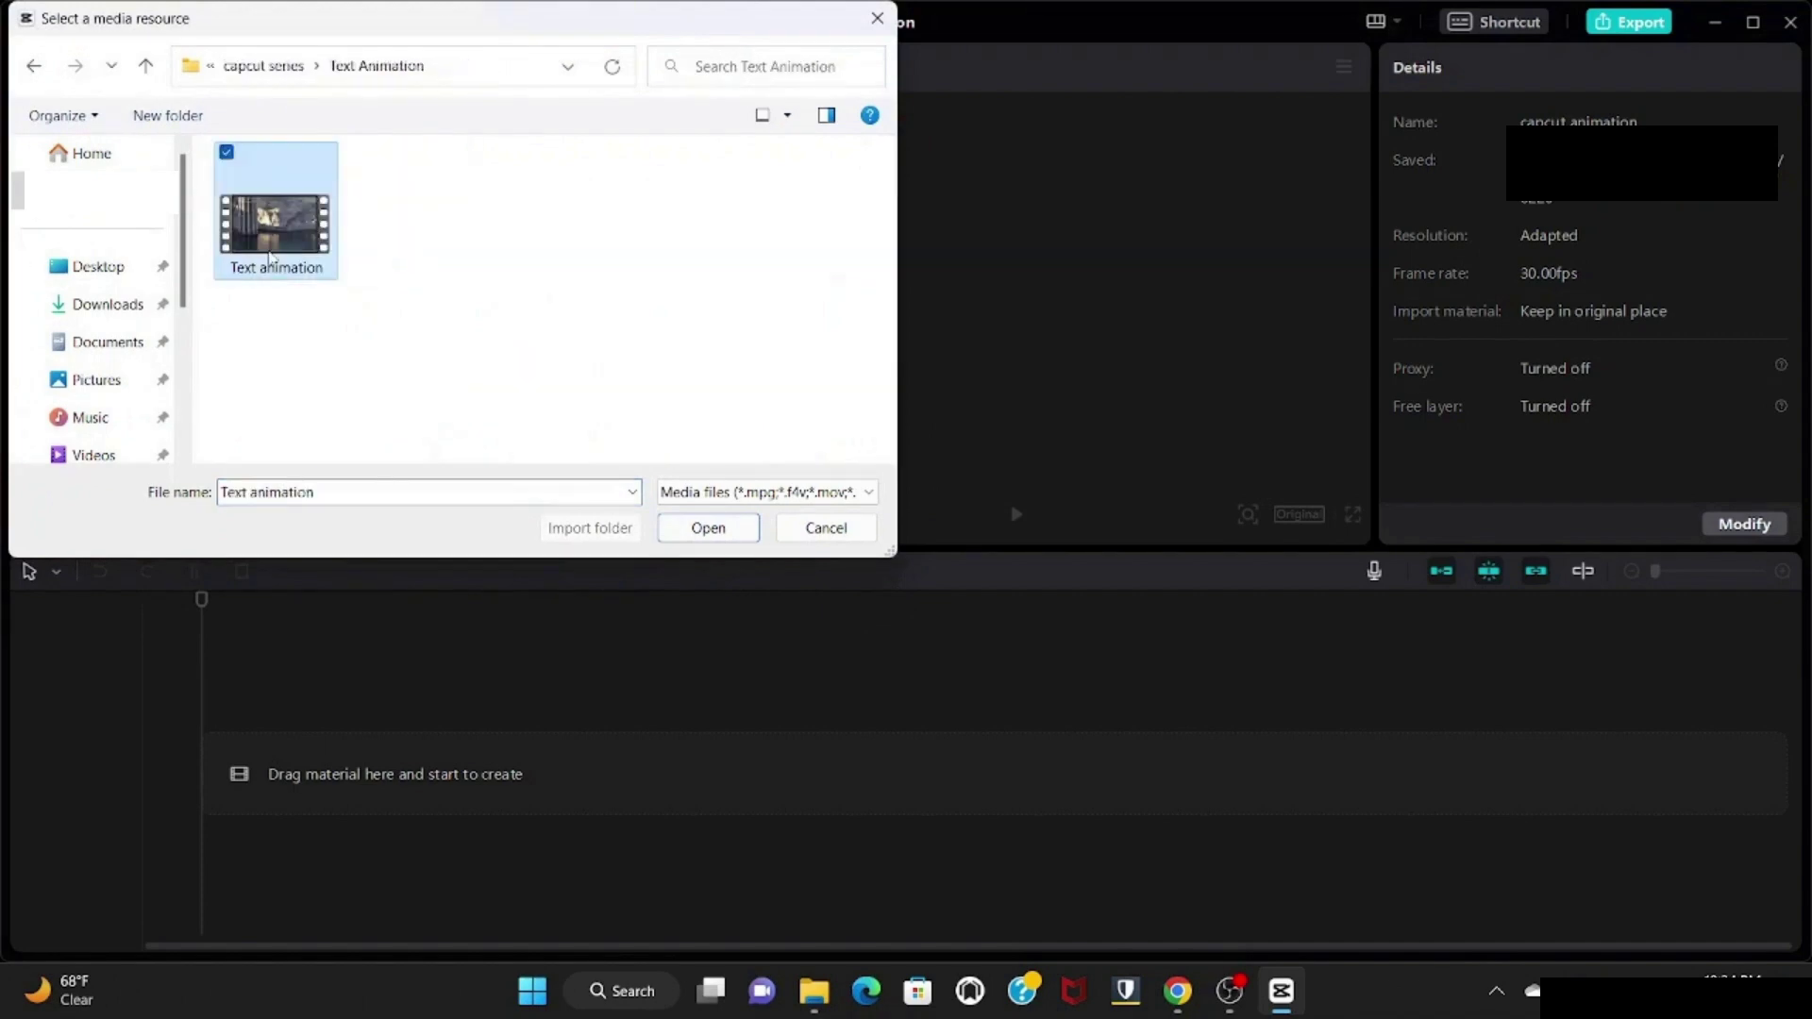
{"action": "left_click", "coordinate": [708, 528]}
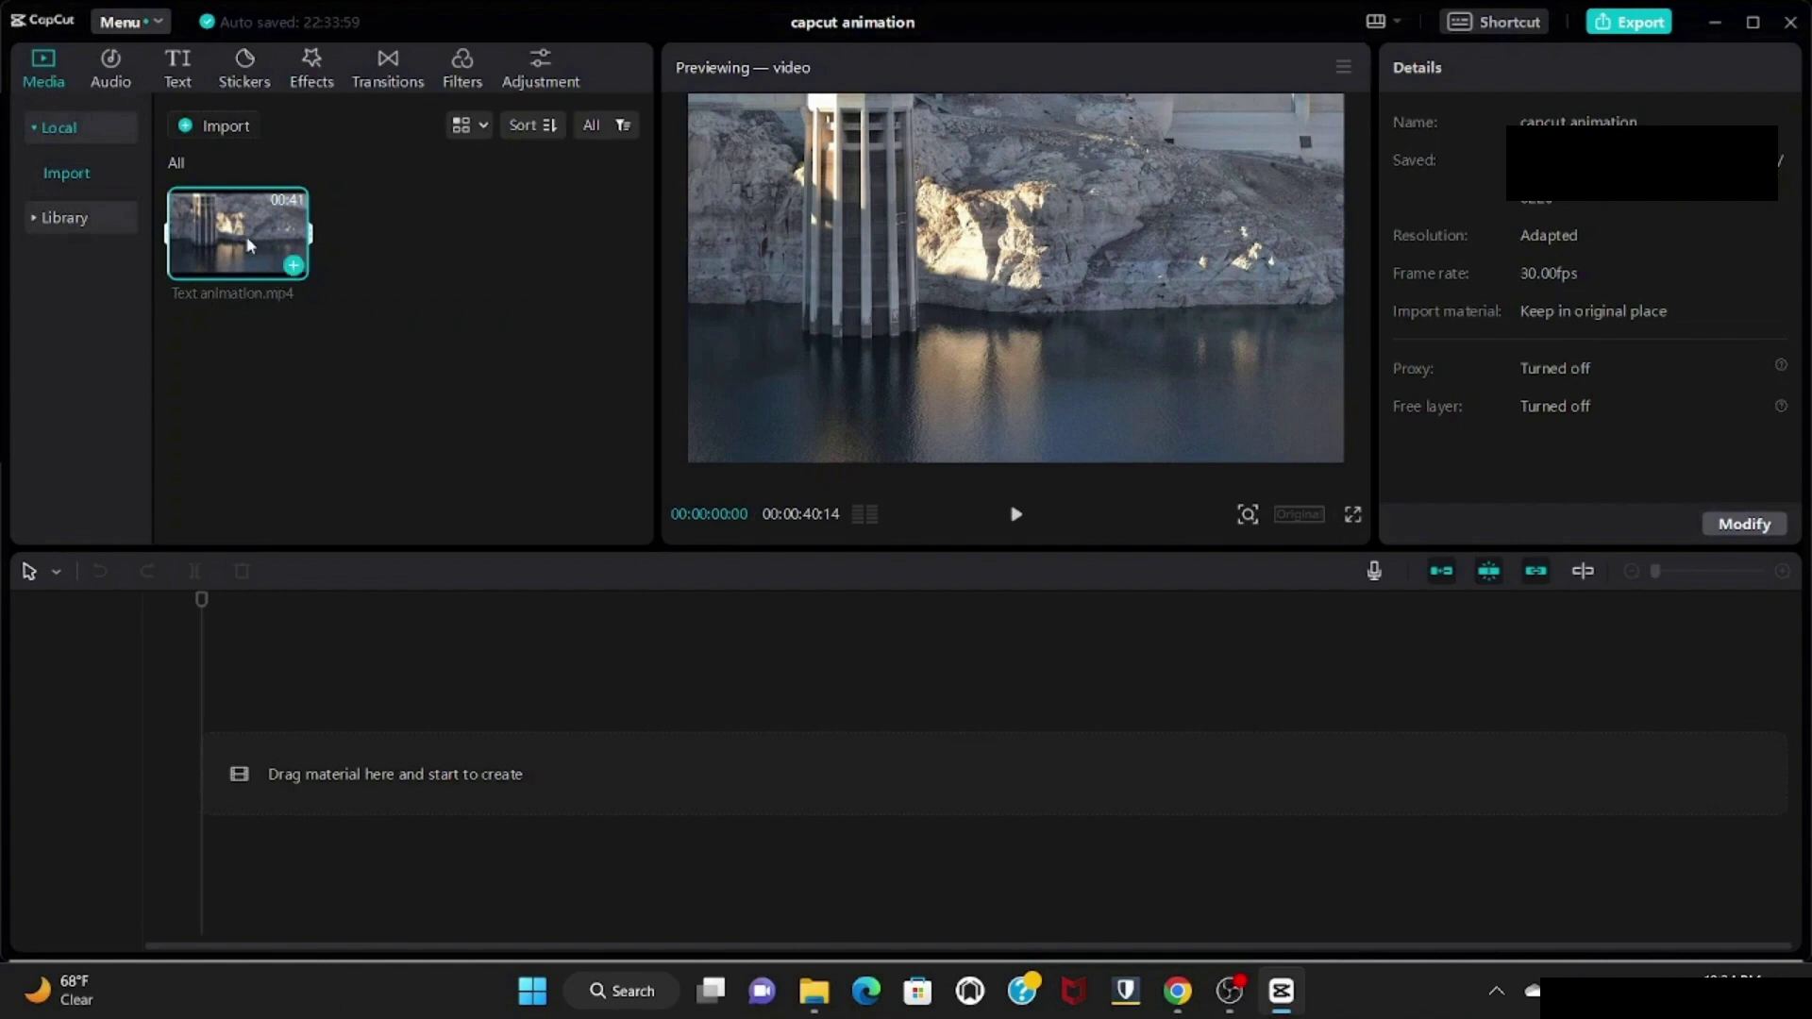
Place Text animation.mp4 on the timeline and delete the Default text clip
{"action": "left_click_drag", "start_coordinate": [248, 246], "coordinate": [208, 784]}
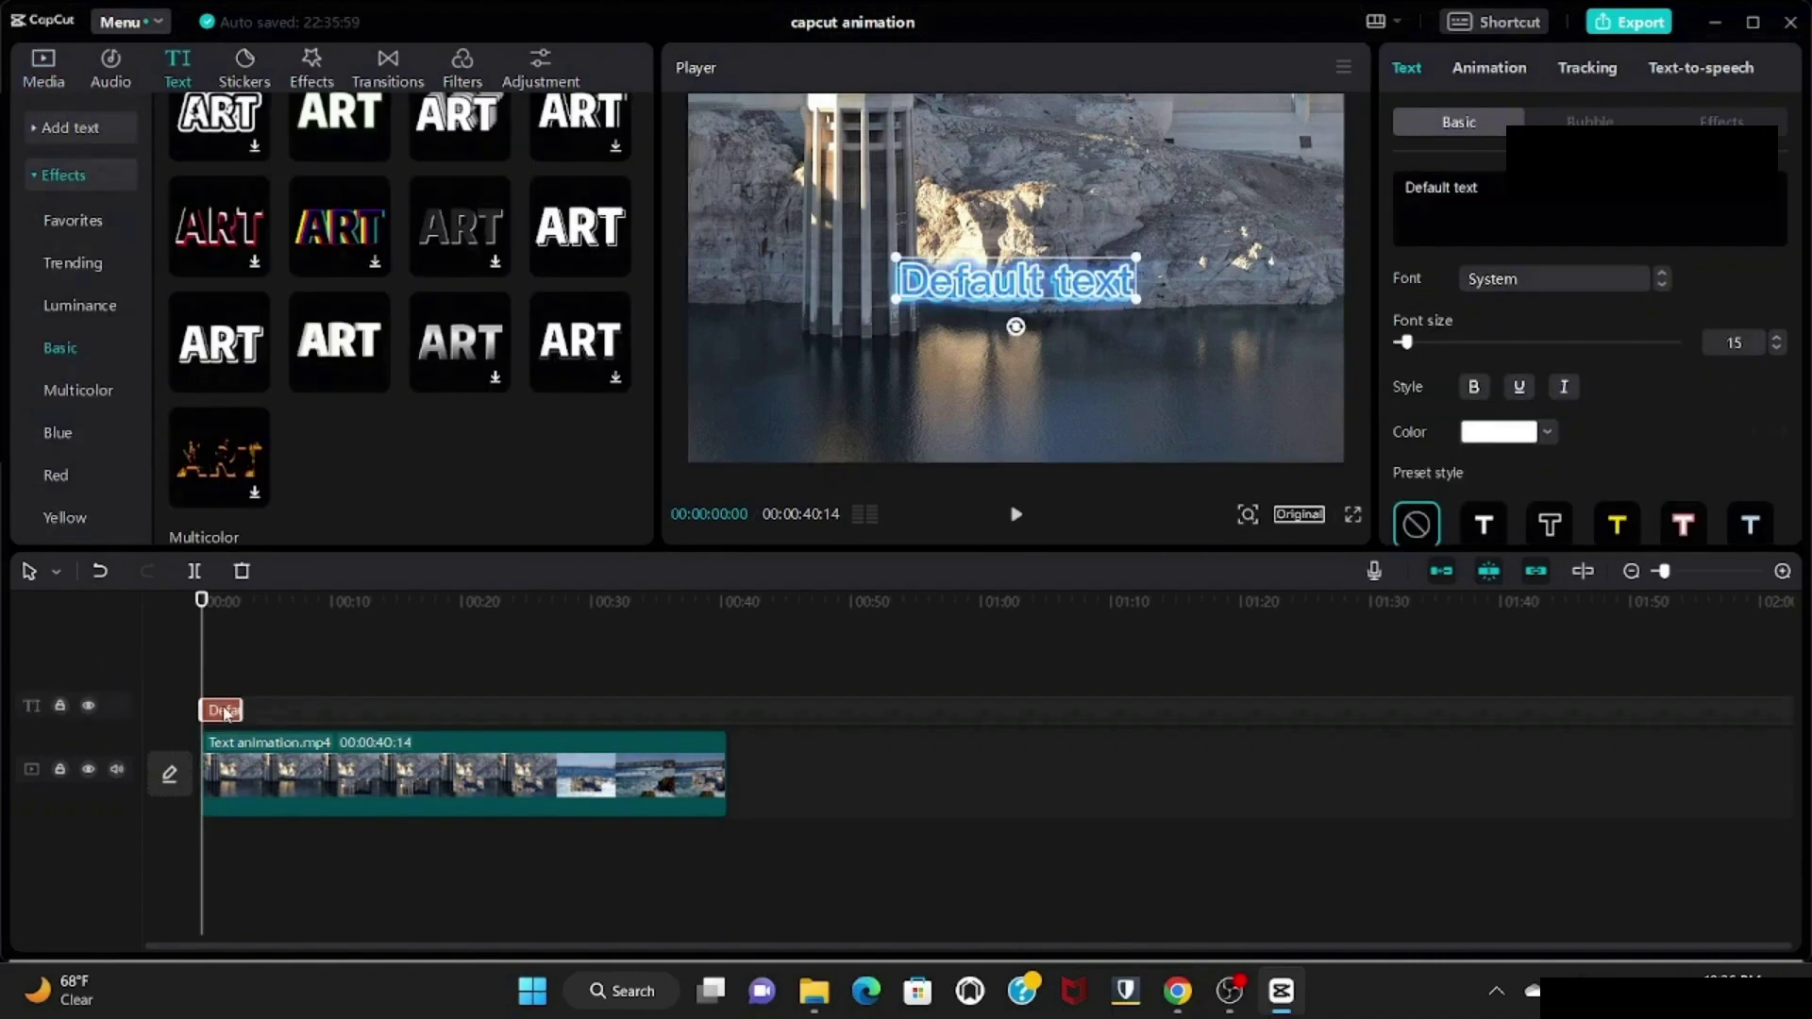
{"action": "right_click", "coordinate": [221, 714]}
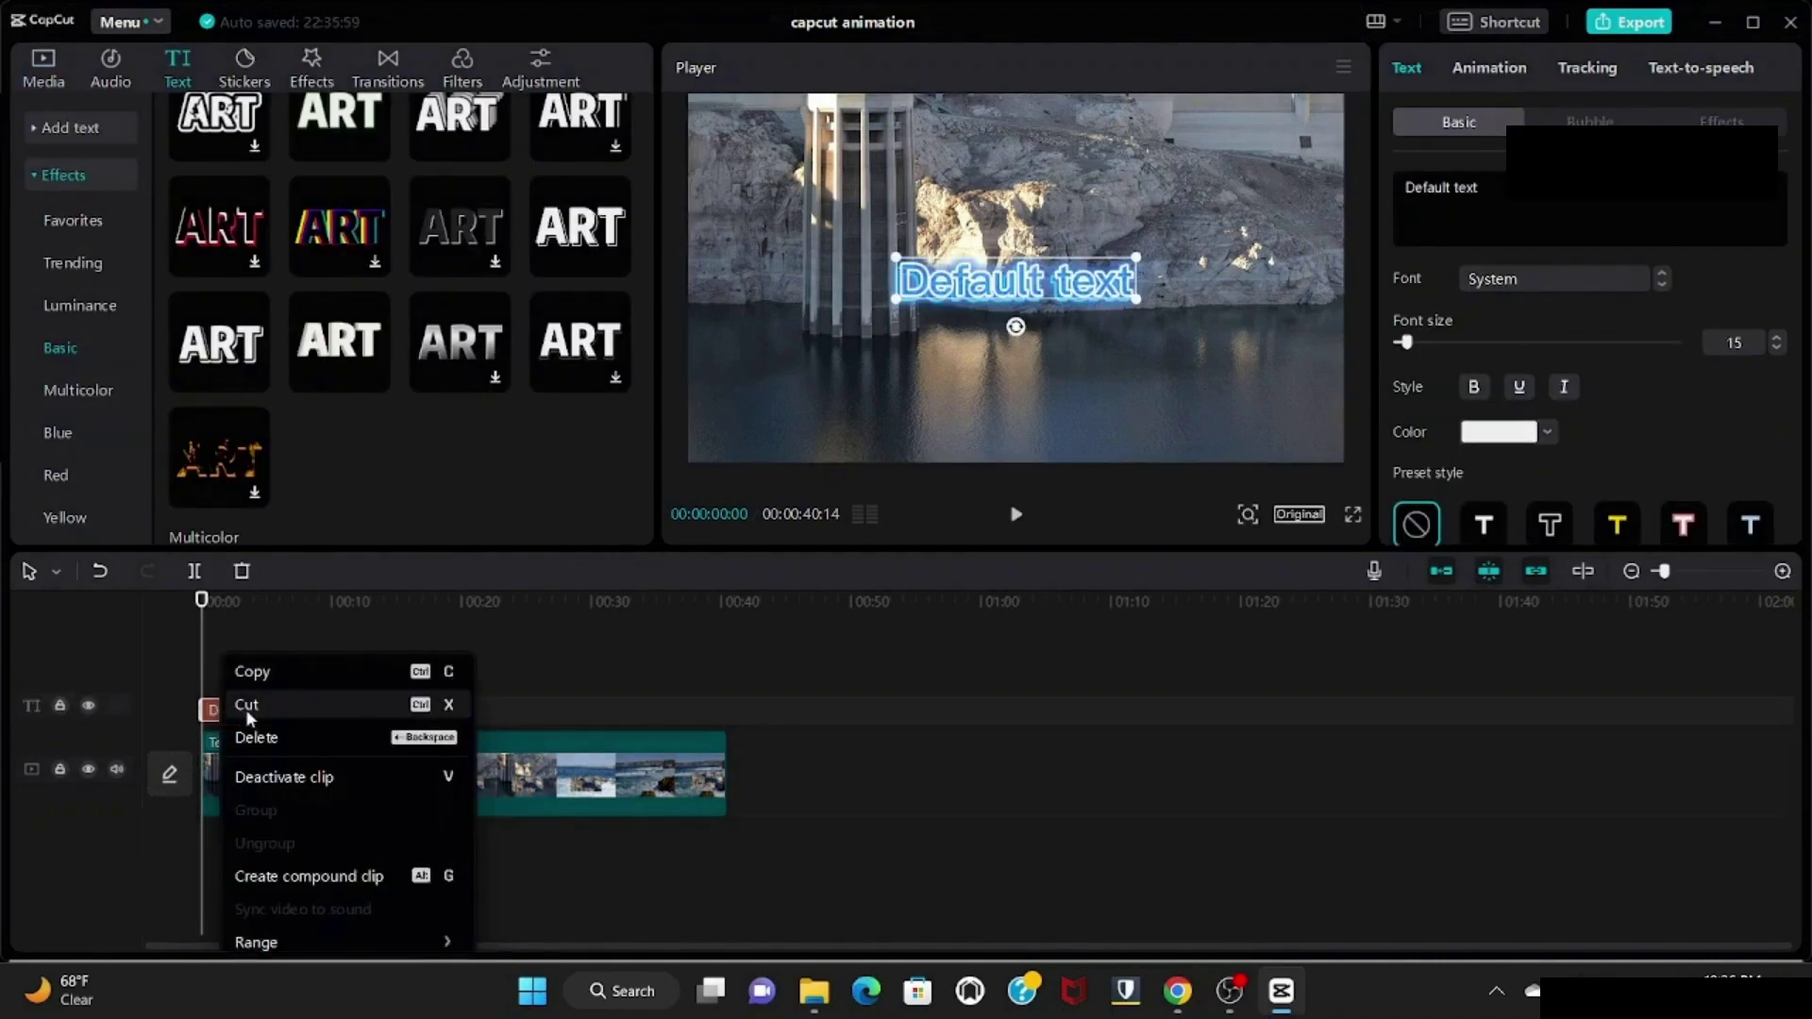
{"action": "left_click", "coordinate": [261, 744]}
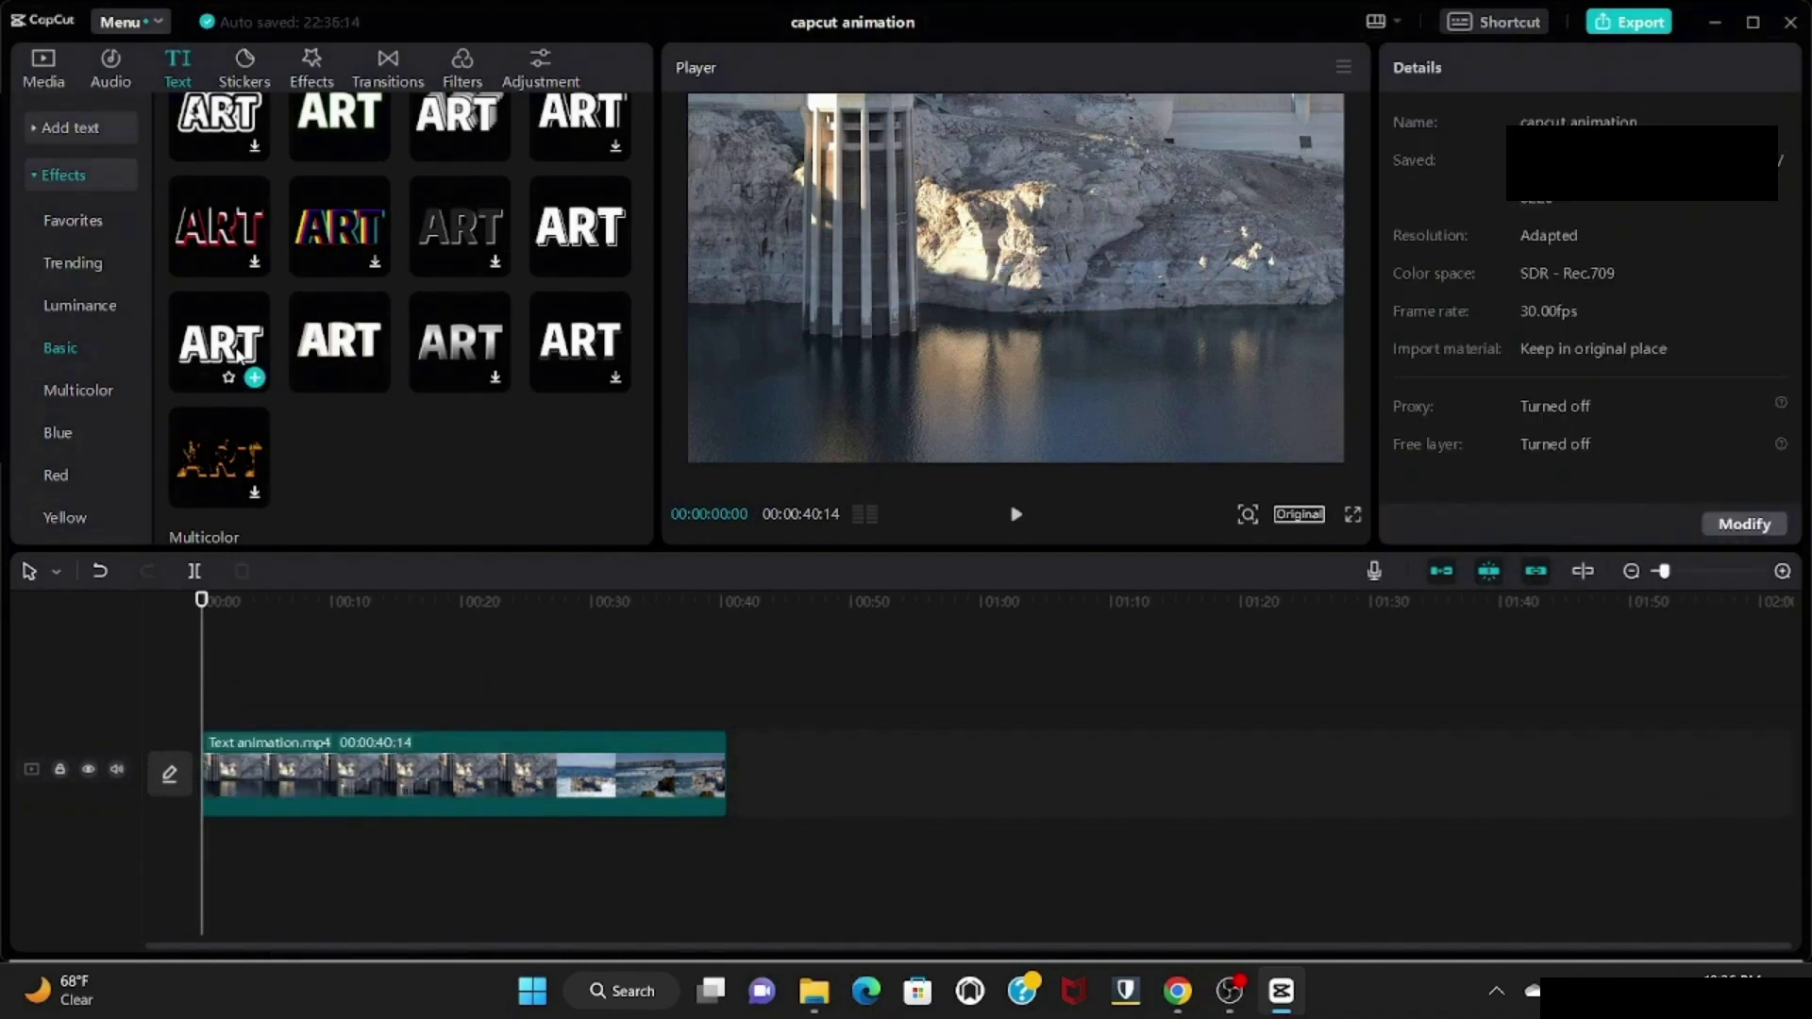
Add the third Basic text style as a title and move it near the top of the frame
{"action": "left_click", "coordinate": [496, 366]}
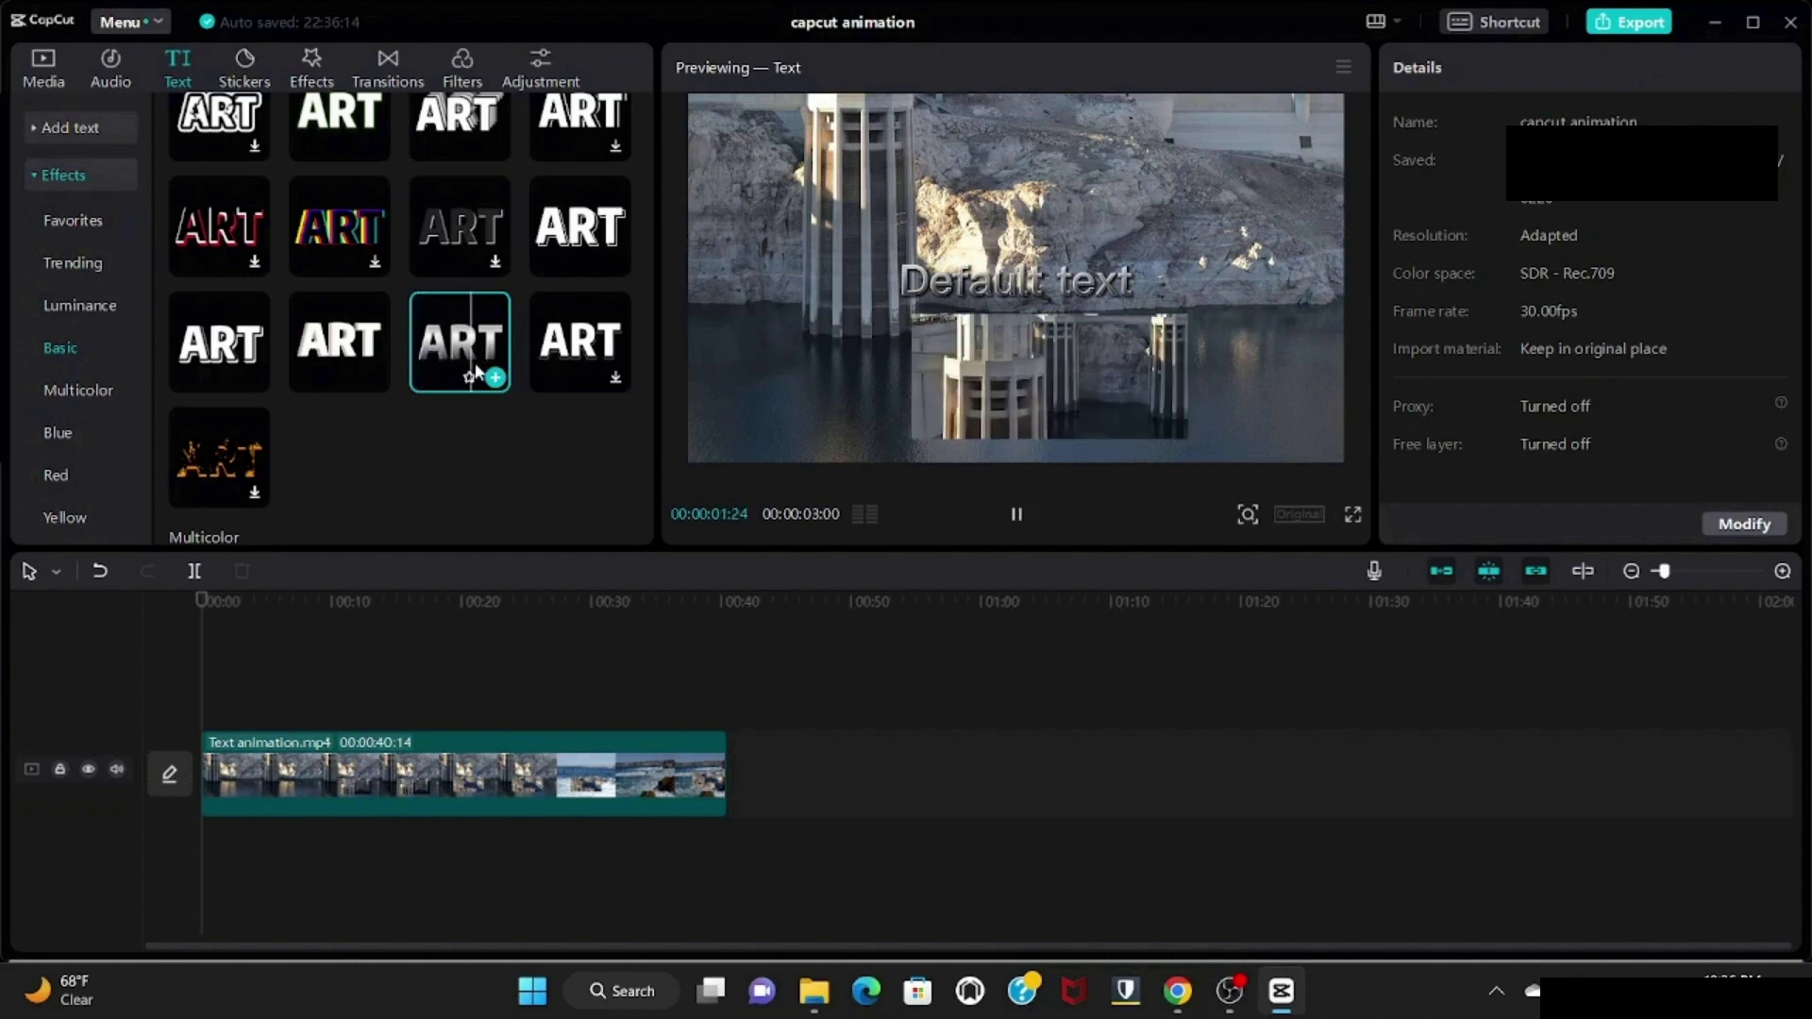
{"action": "left_click_drag", "start_coordinate": [478, 371], "coordinate": [204, 711]}
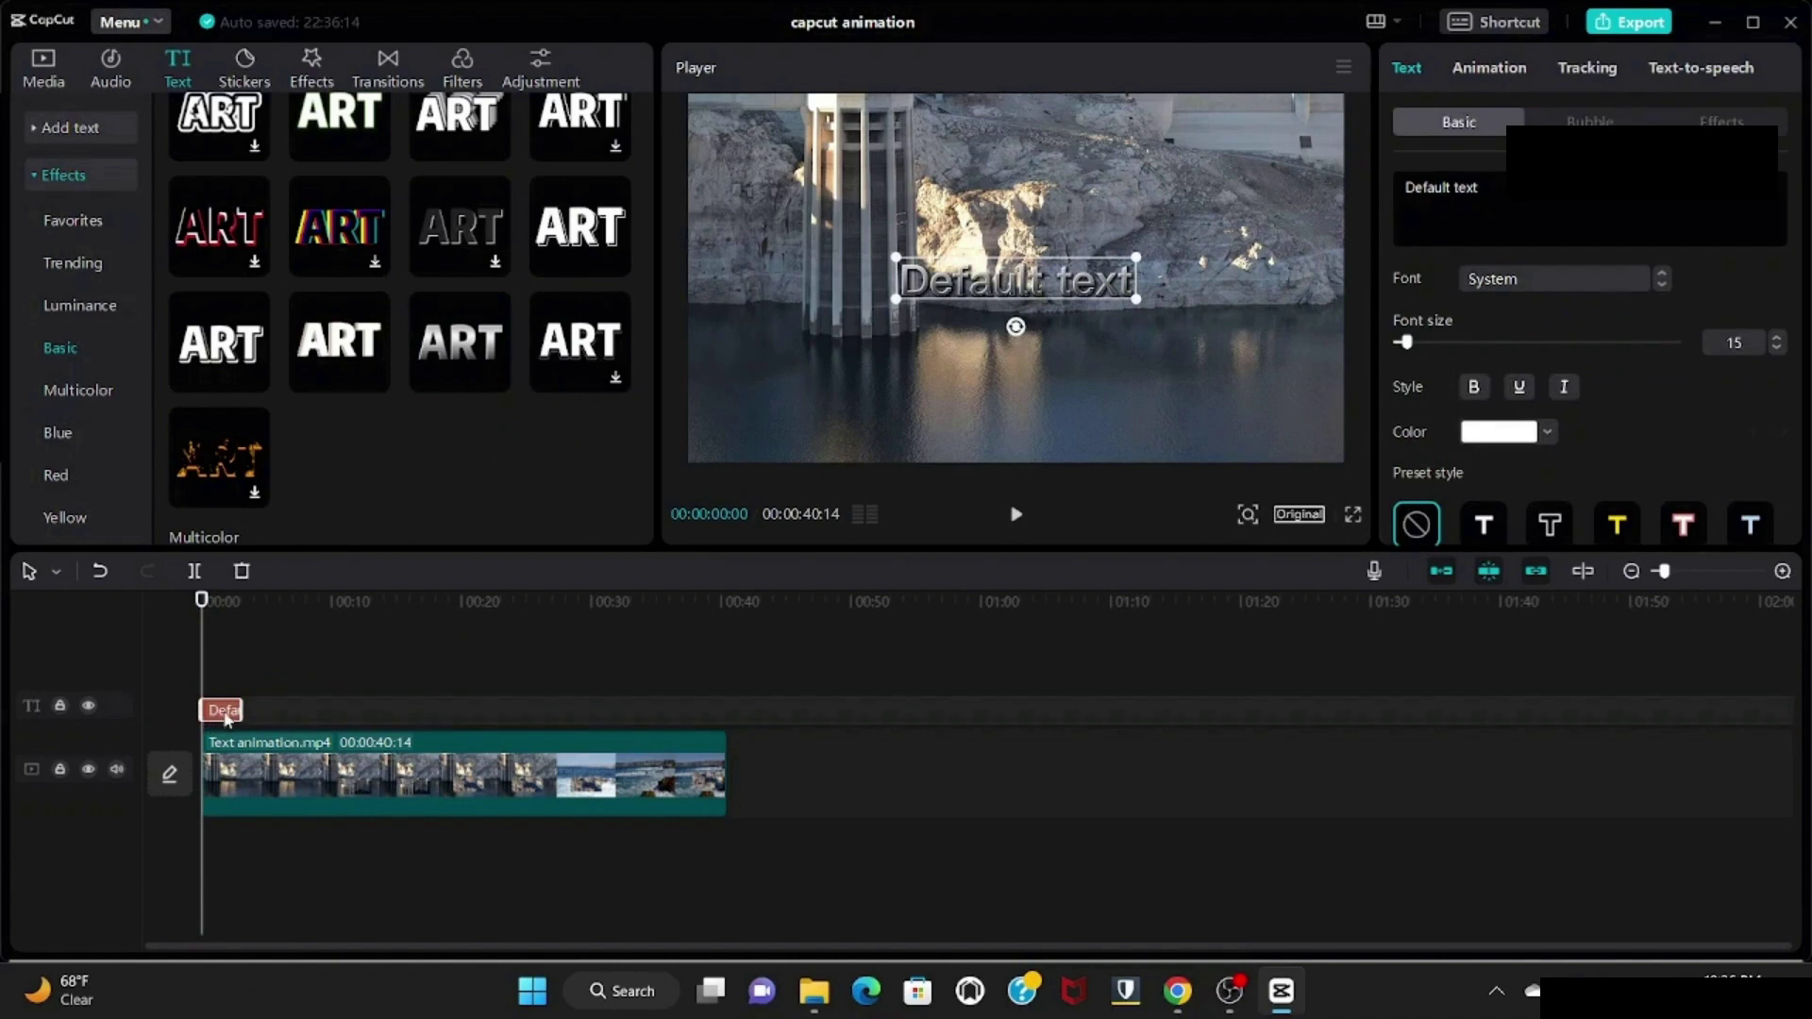
{"action": "left_click_drag", "start_coordinate": [1024, 297], "coordinate": [1035, 176]}
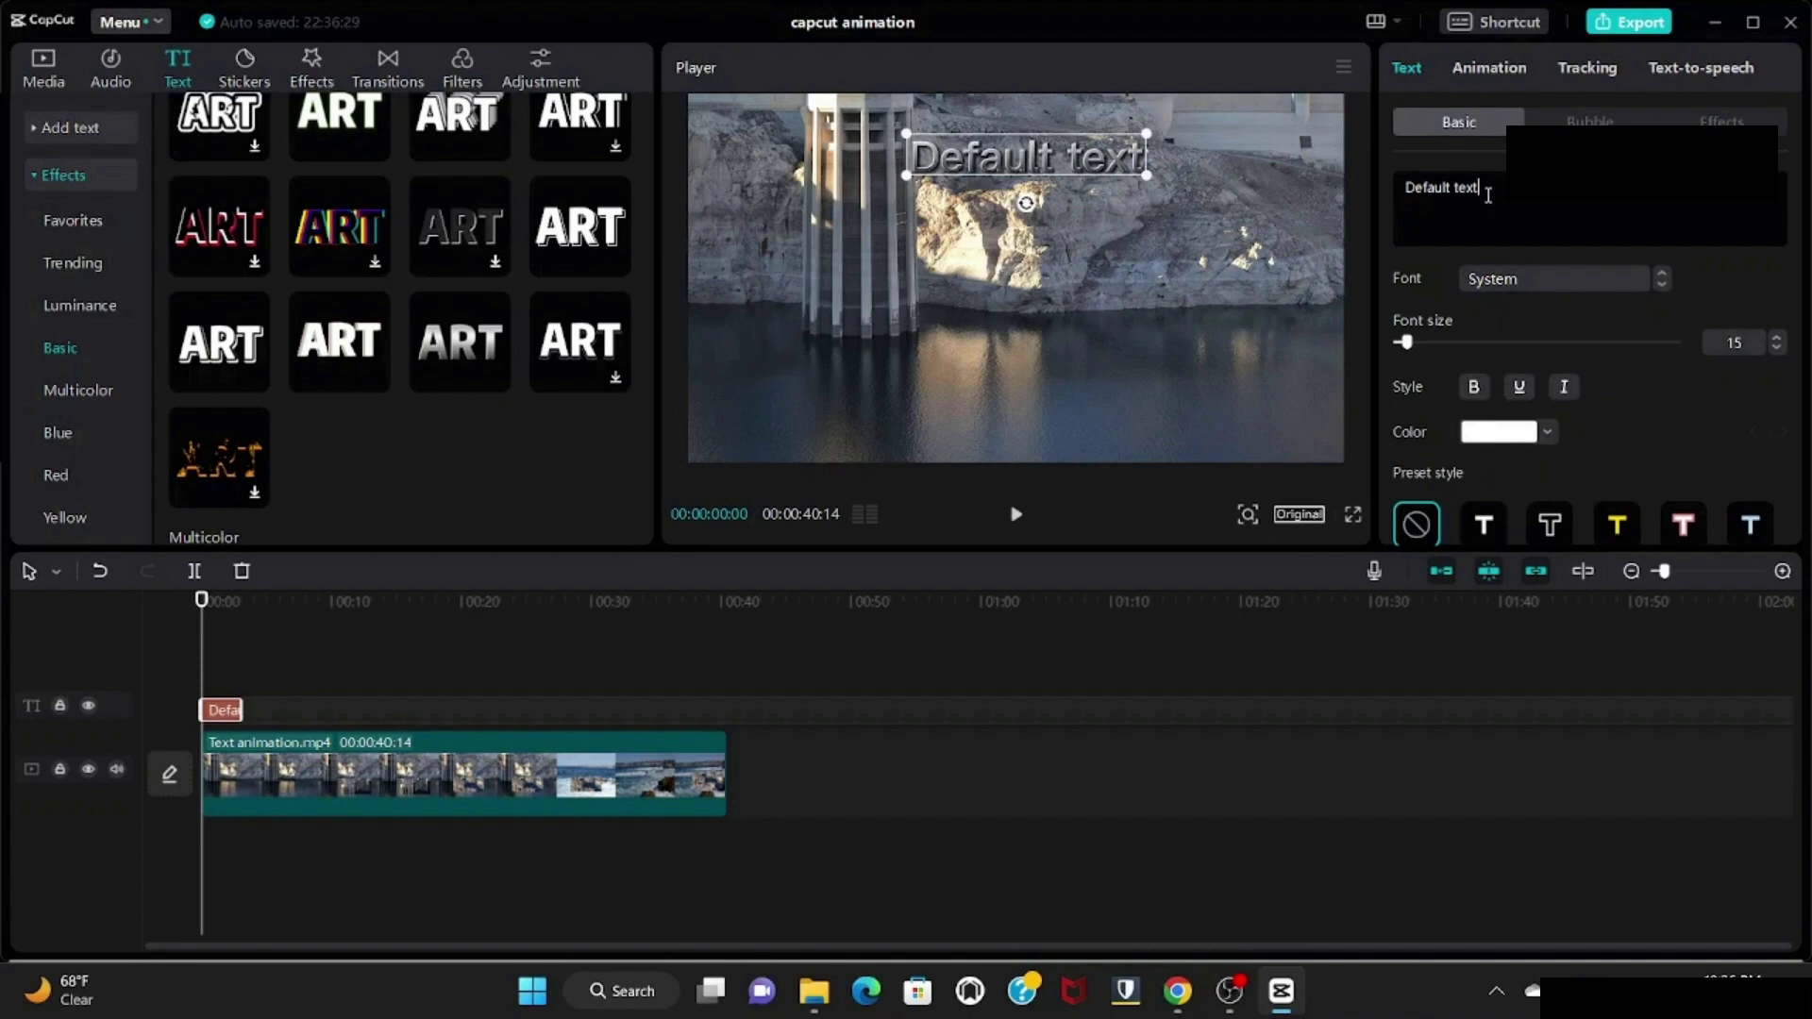
Replace the title's Default text wording with 'A Sunny Day'
{"action": "key", "text": "BackSpace"}
{"action": "key", "text": "BackSpace"}
{"action": "key", "text": "BackSpace"}
{"action": "key", "text": "BackSpace"}
{"action": "key", "text": "BackSpace"}
{"action": "key", "text": "BackSpace"}
{"action": "key", "text": "BackSpace"}
{"action": "key", "text": "BackSpace"}
{"action": "key", "text": "BackSpace"}
{"action": "key", "text": "BackSpace"}
{"action": "key", "text": "BackSpace"}
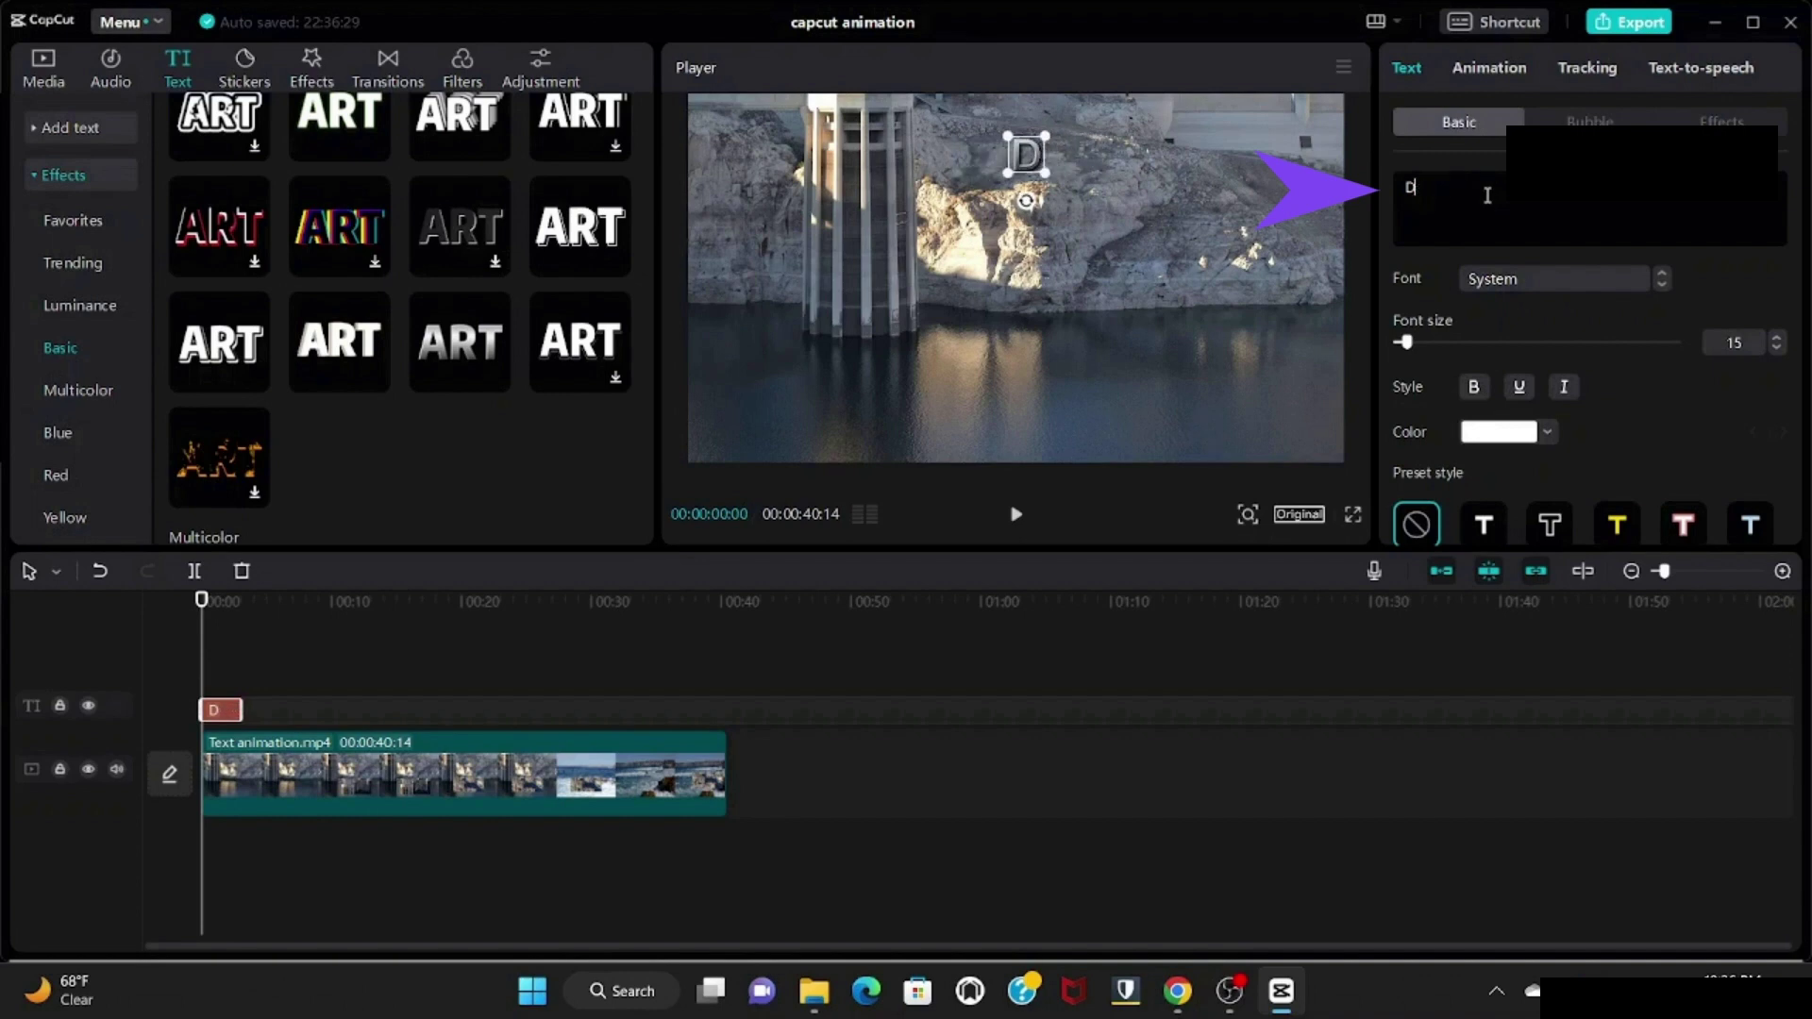
{"action": "key", "text": "BackSpace"}
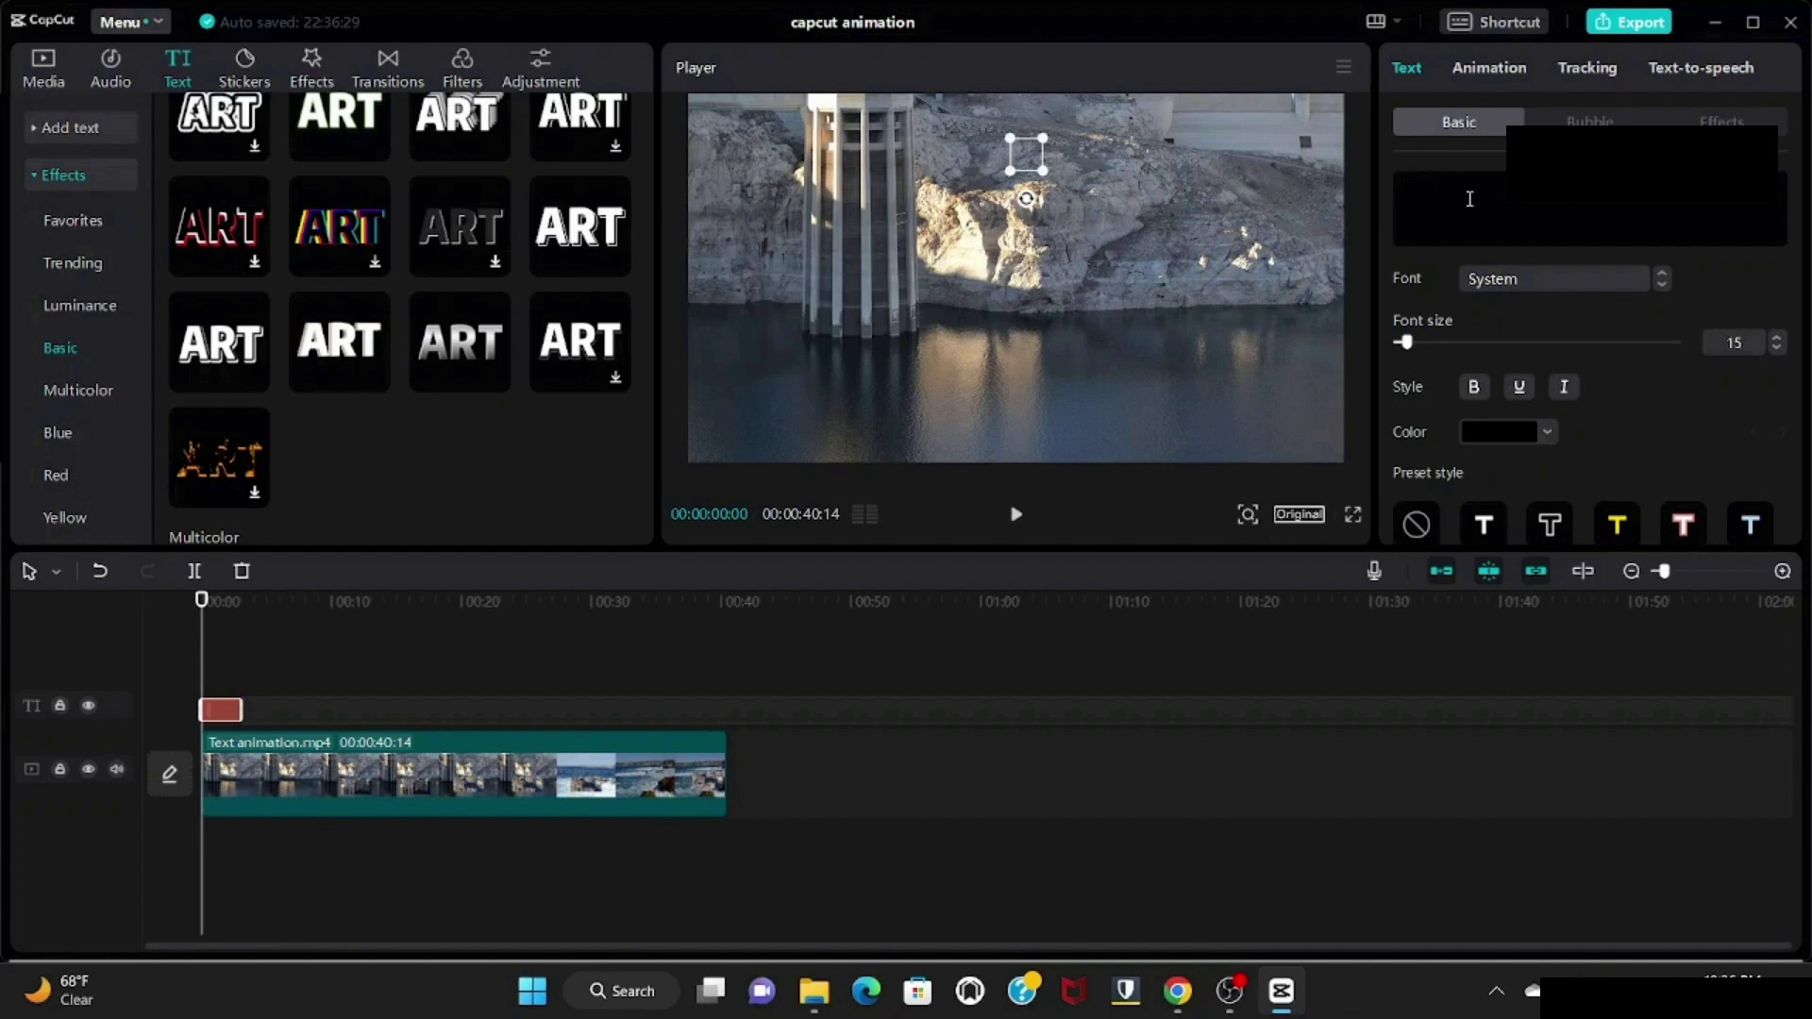
{"action": "type", "text": "A"}
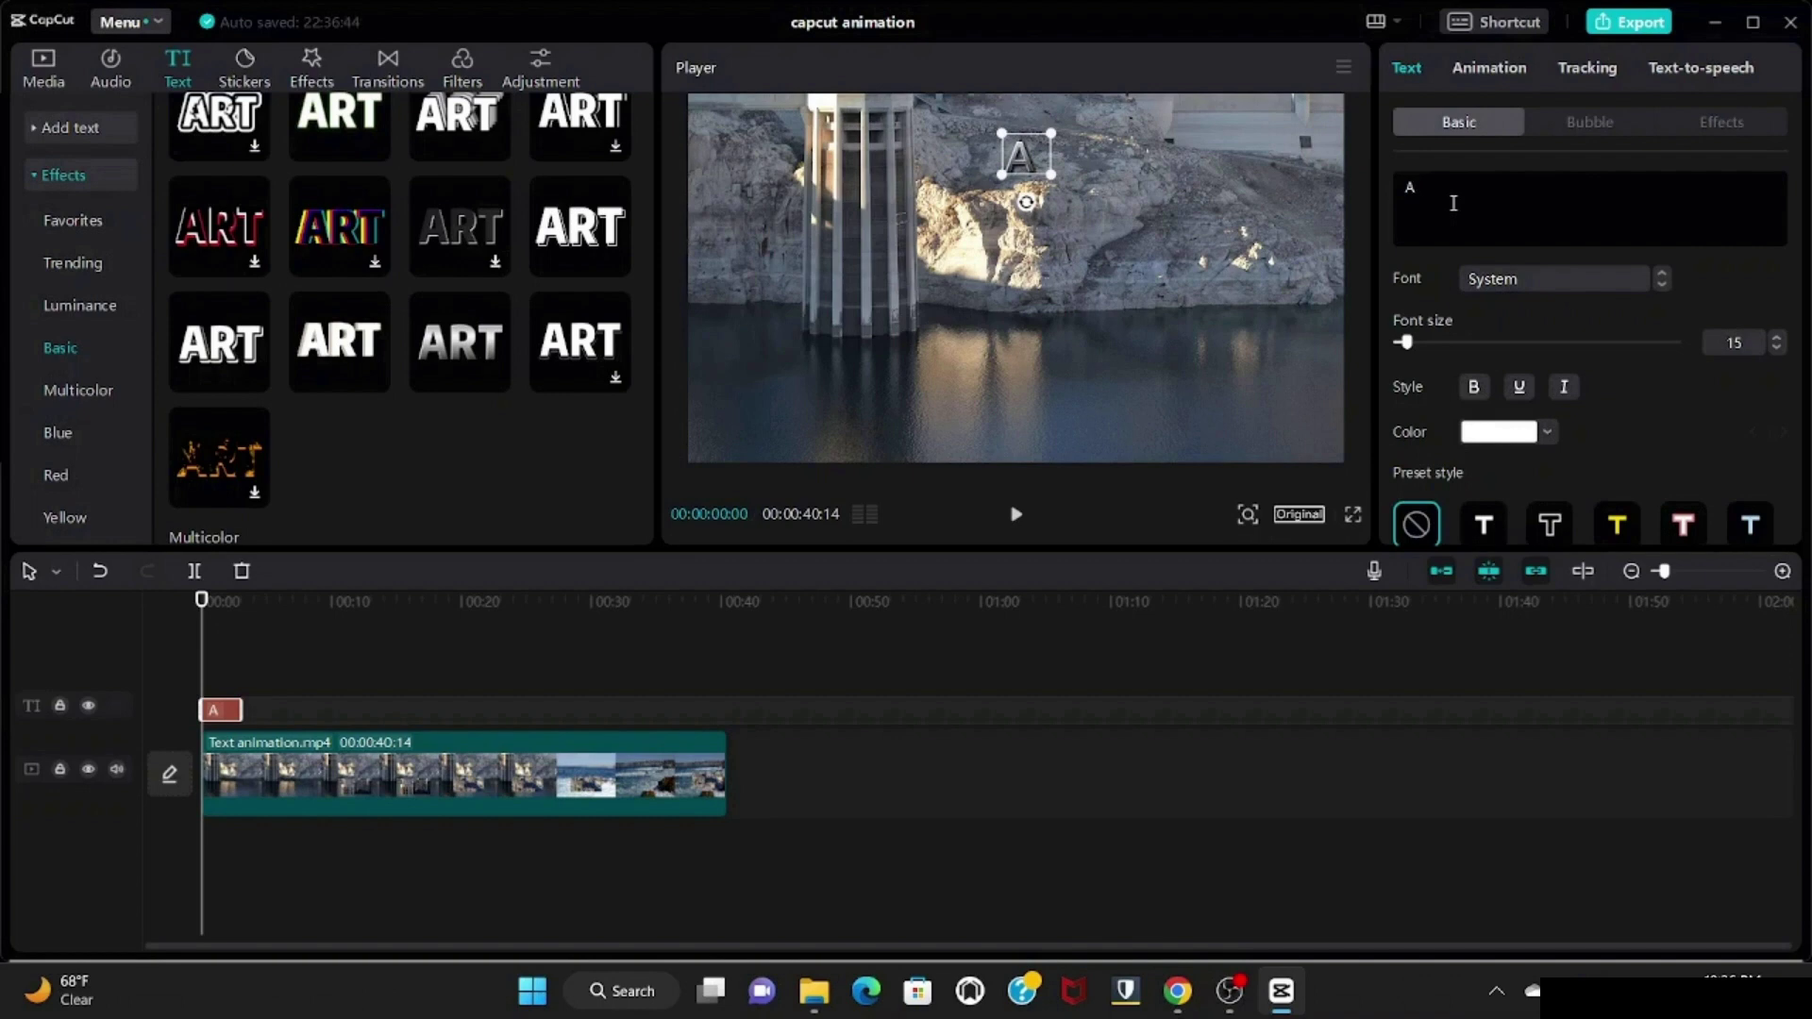
{"action": "type", "text": " Sunn"}
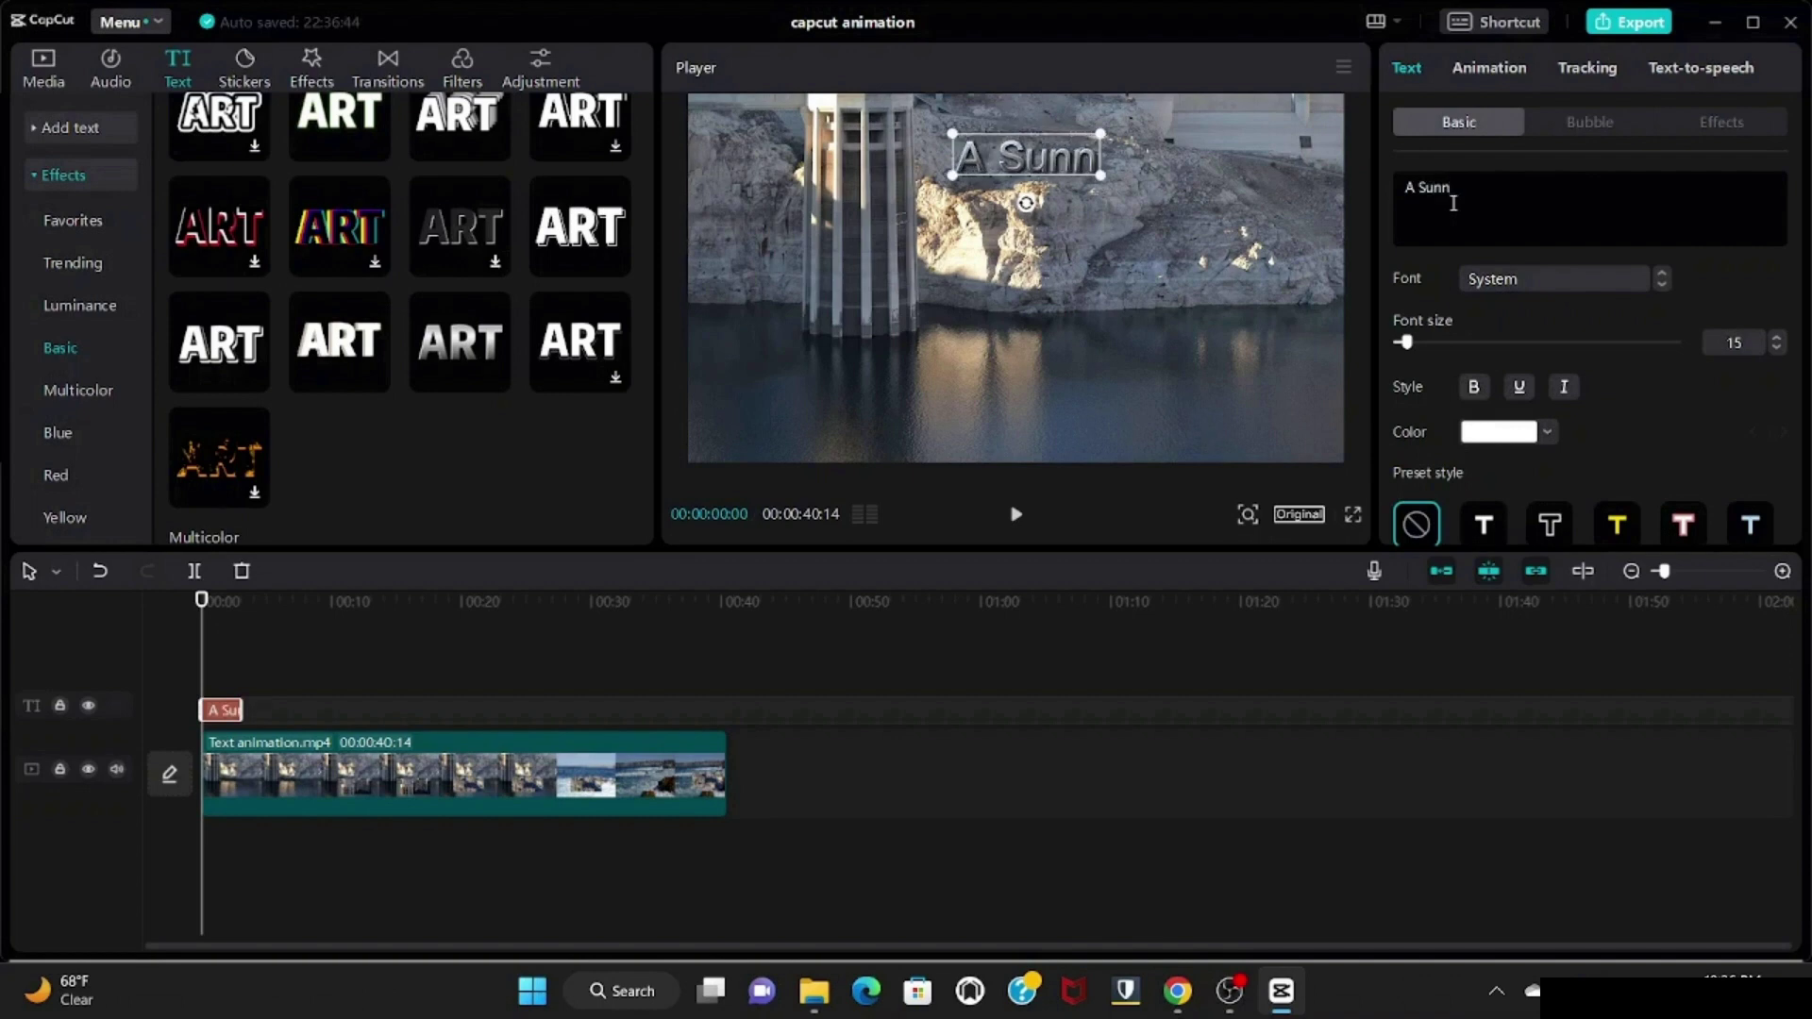
{"action": "type", "text": "y"}
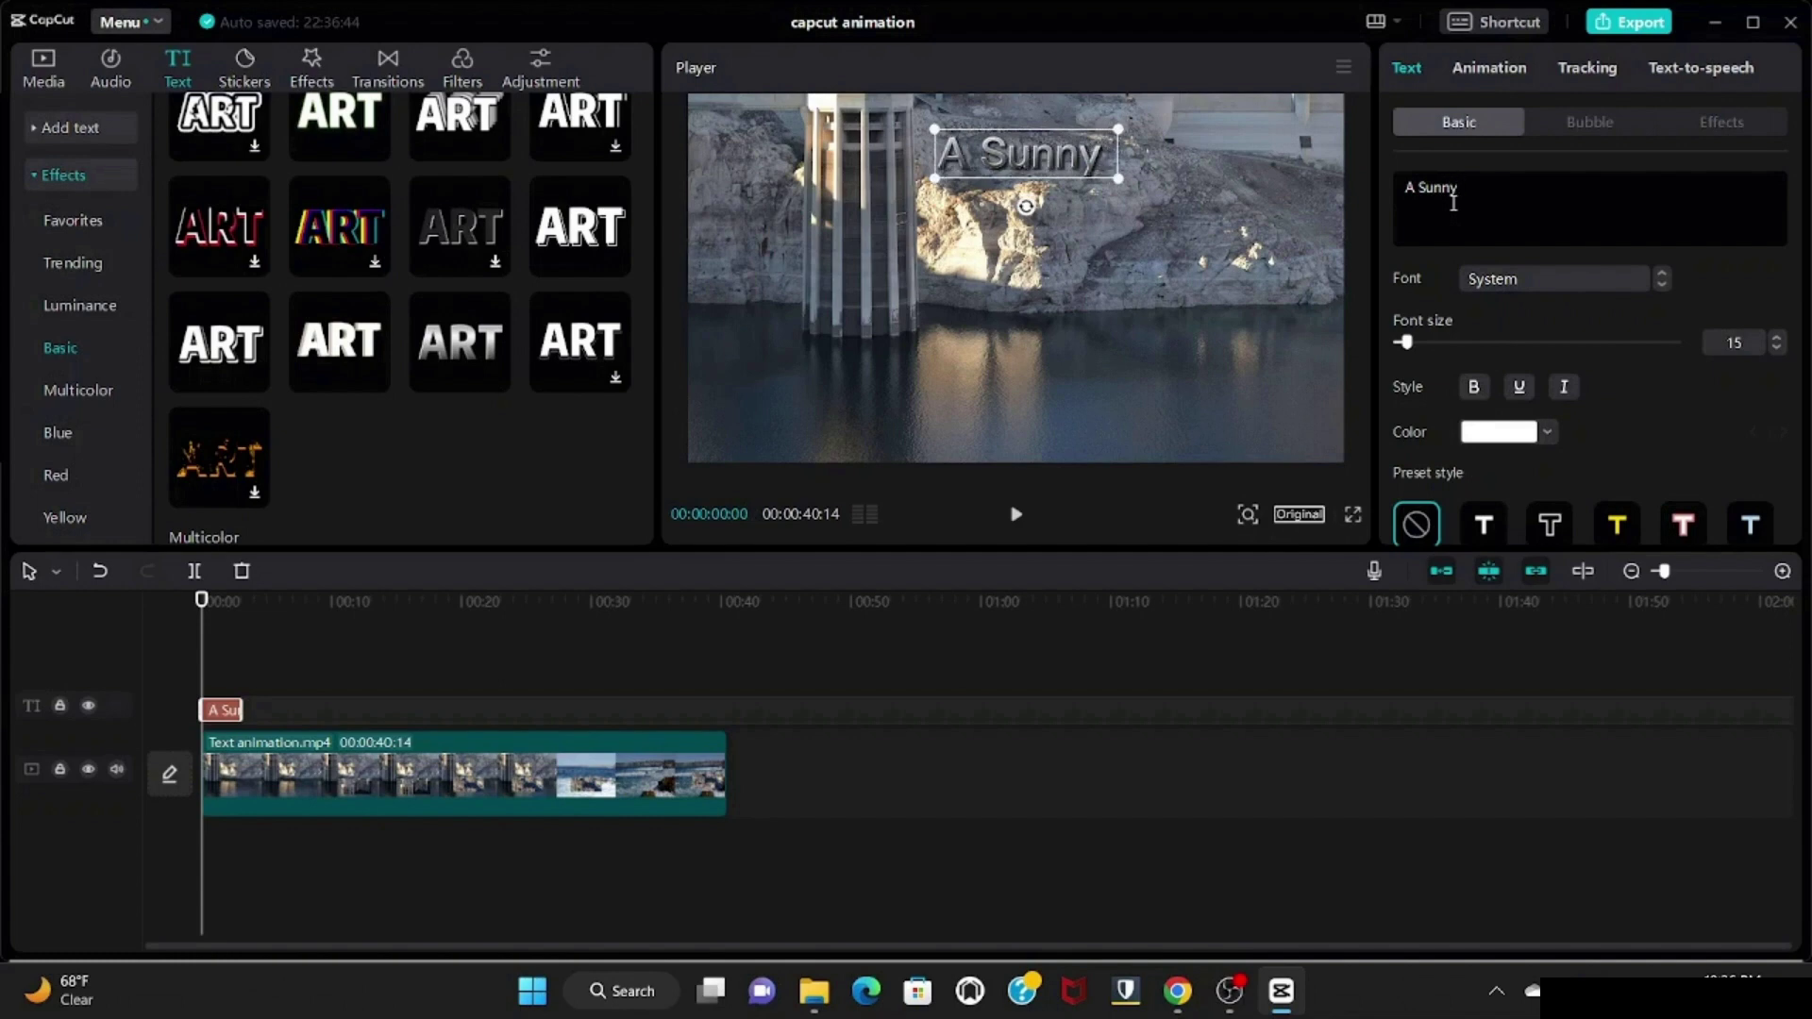
{"action": "type", "text": " Da"}
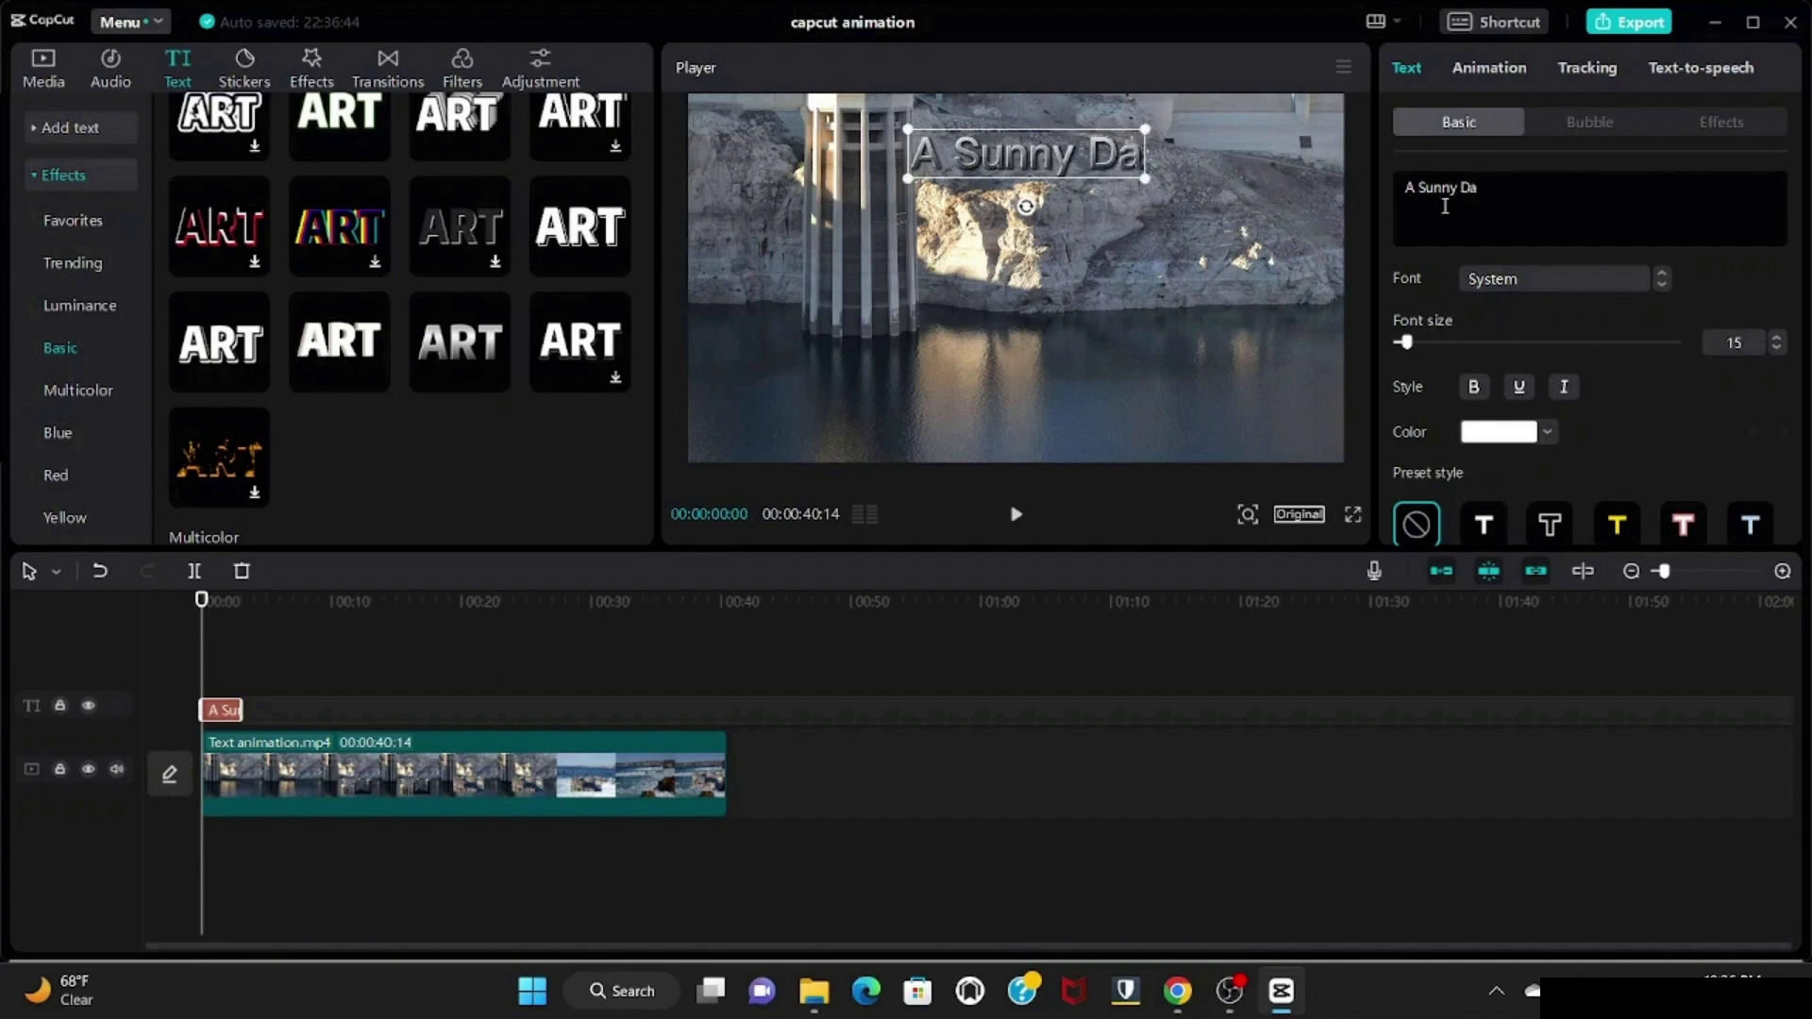
{"action": "type", "text": "y"}
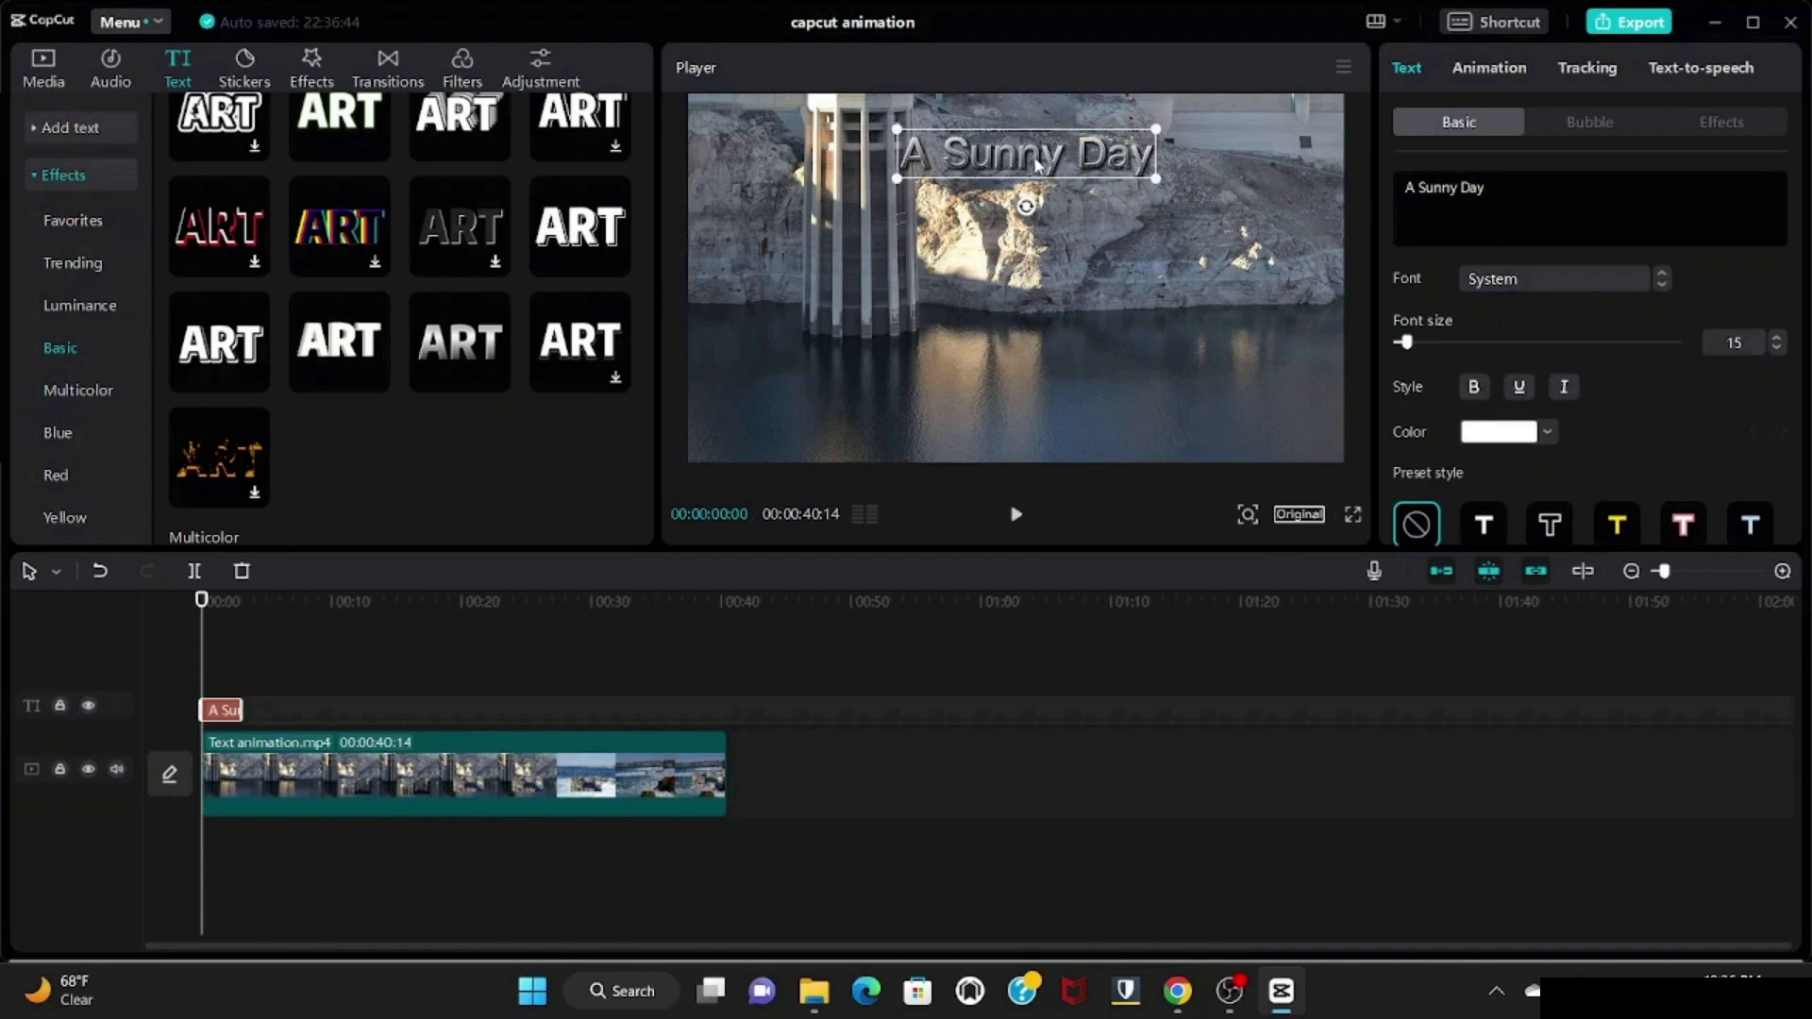
Reposition both titles, enlarge Enjoying Ocean View to size 21, and select A Sunny Day at the start
{"action": "left_click_drag", "start_coordinate": [1037, 165], "coordinate": [1037, 255]}
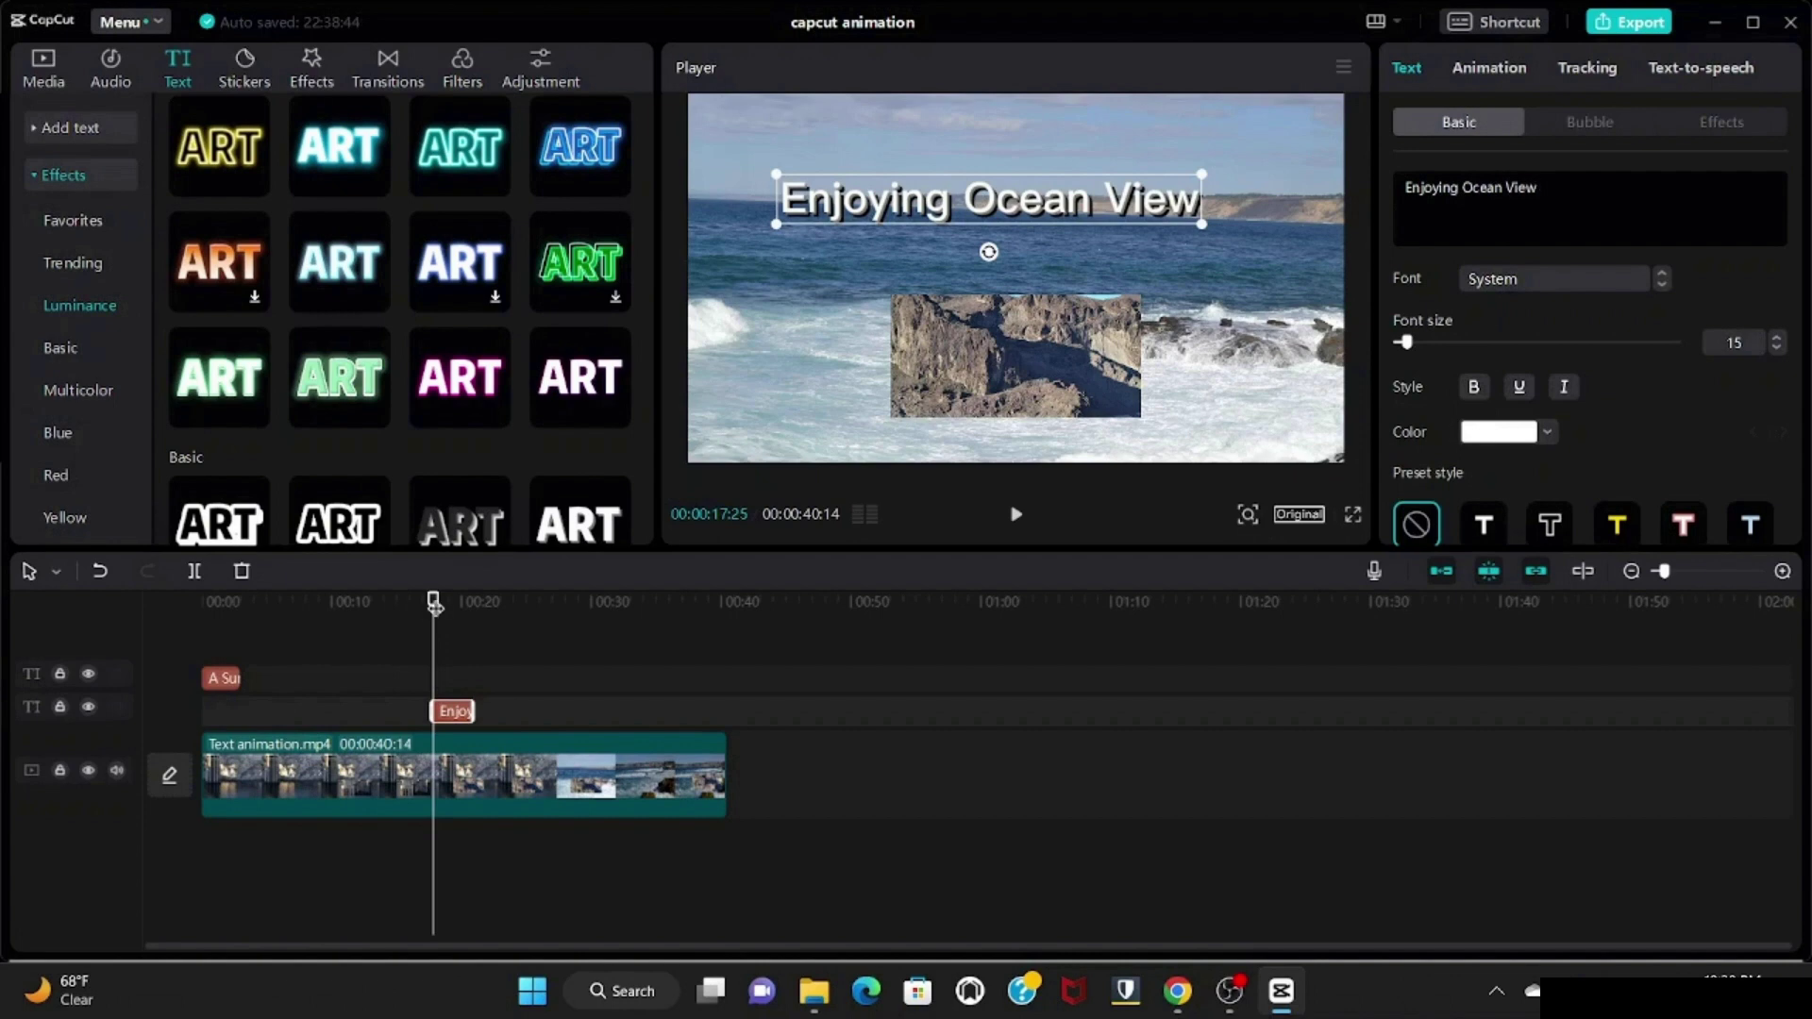
{"action": "left_click_drag", "start_coordinate": [434, 604], "coordinate": [429, 644]}
{"action": "left_click_drag", "start_coordinate": [1056, 216], "coordinate": [1109, 196]}
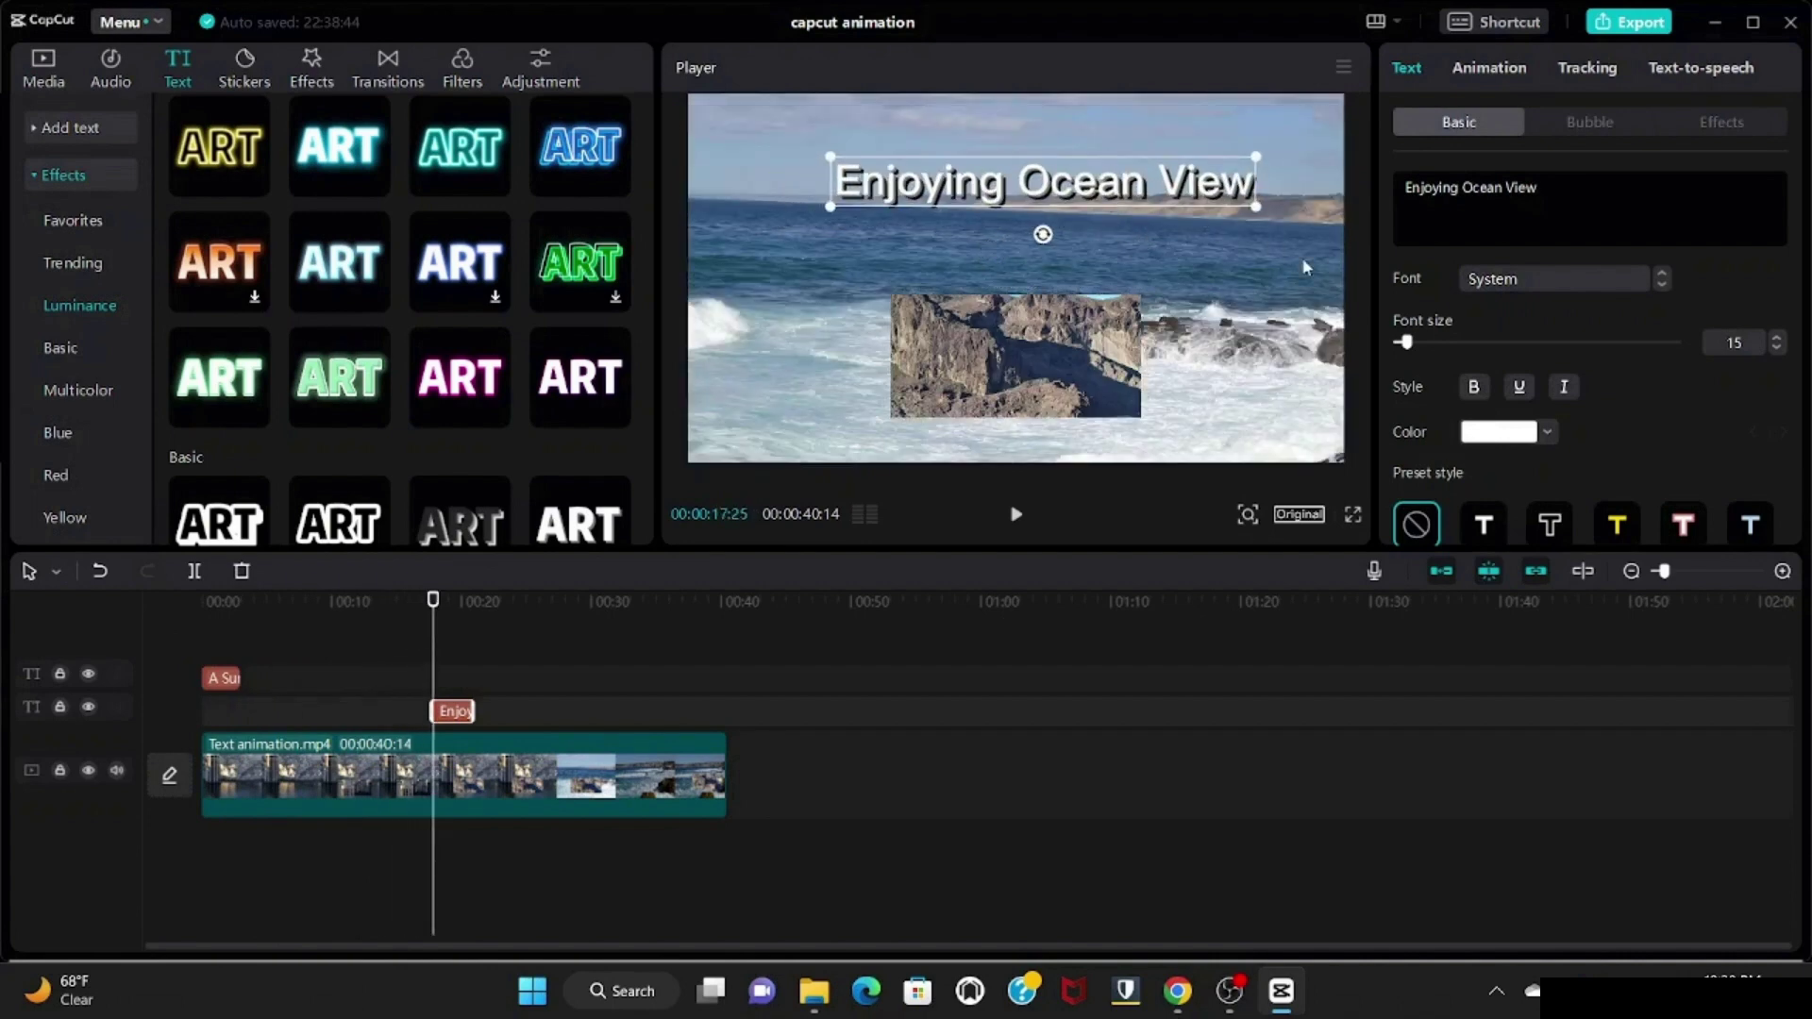
{"action": "left_click_drag", "start_coordinate": [1406, 344], "coordinate": [1416, 350]}
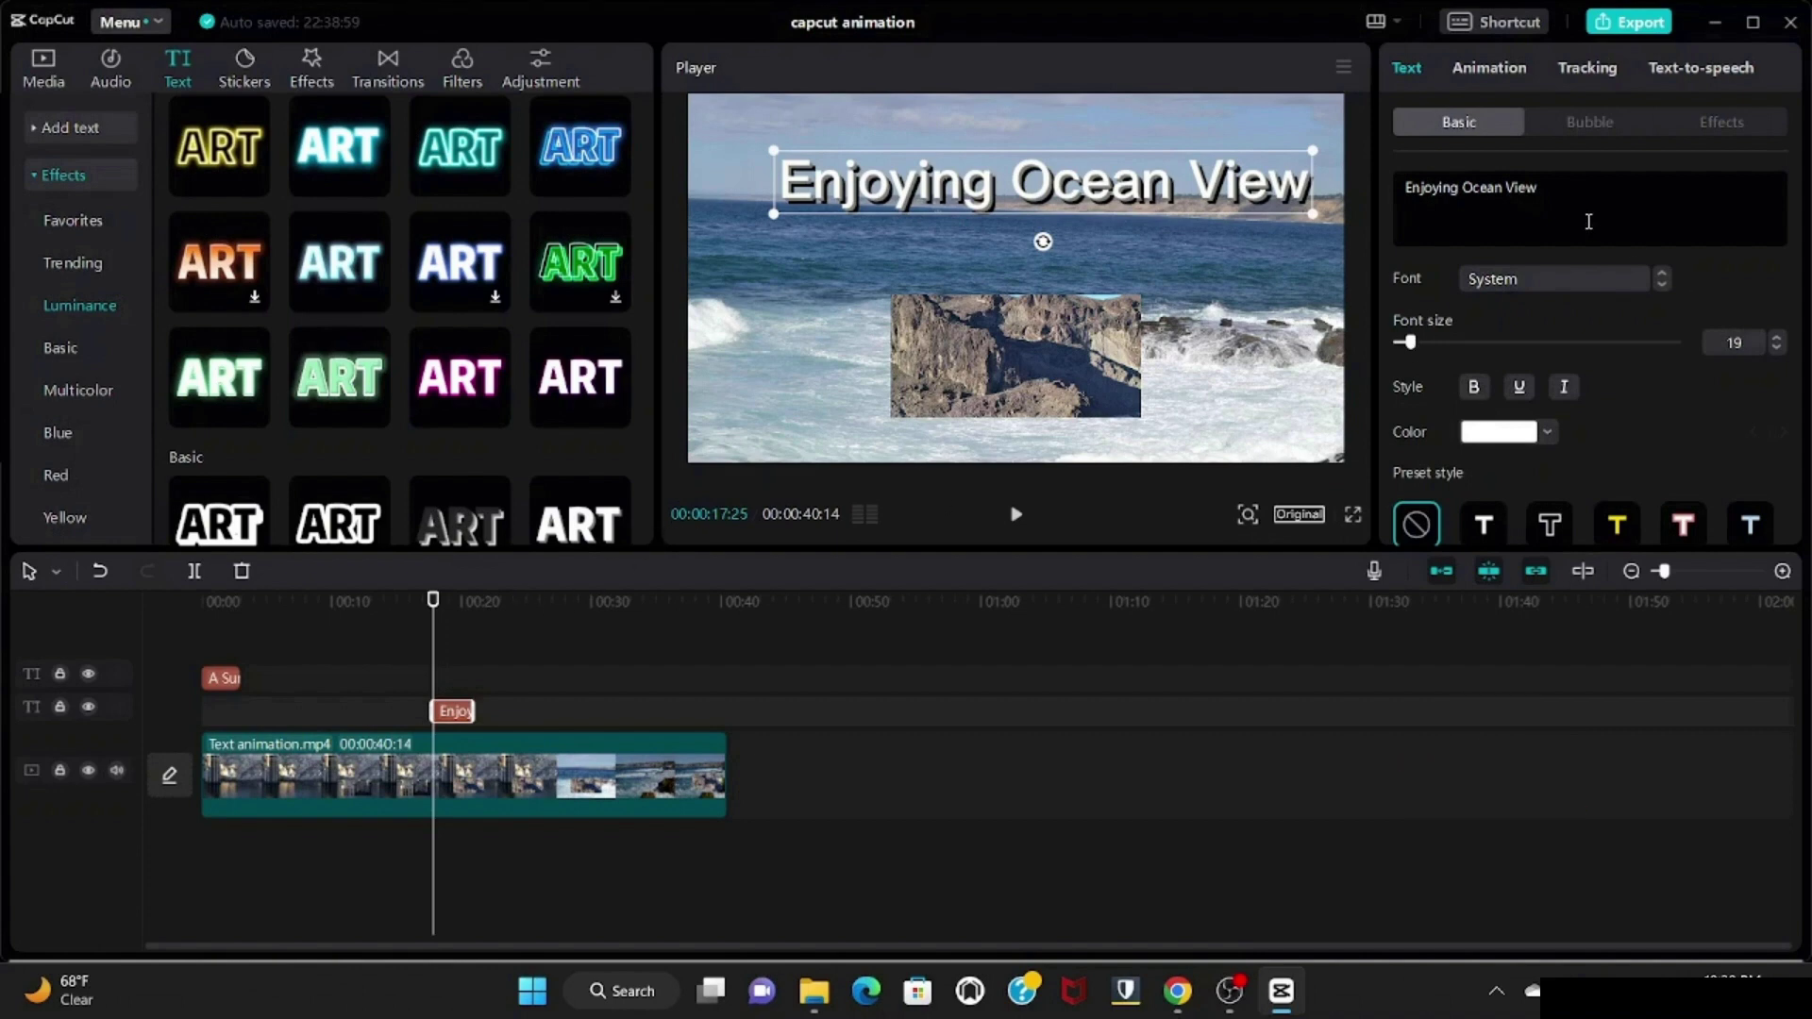
{"action": "left_click", "coordinate": [219, 677]}
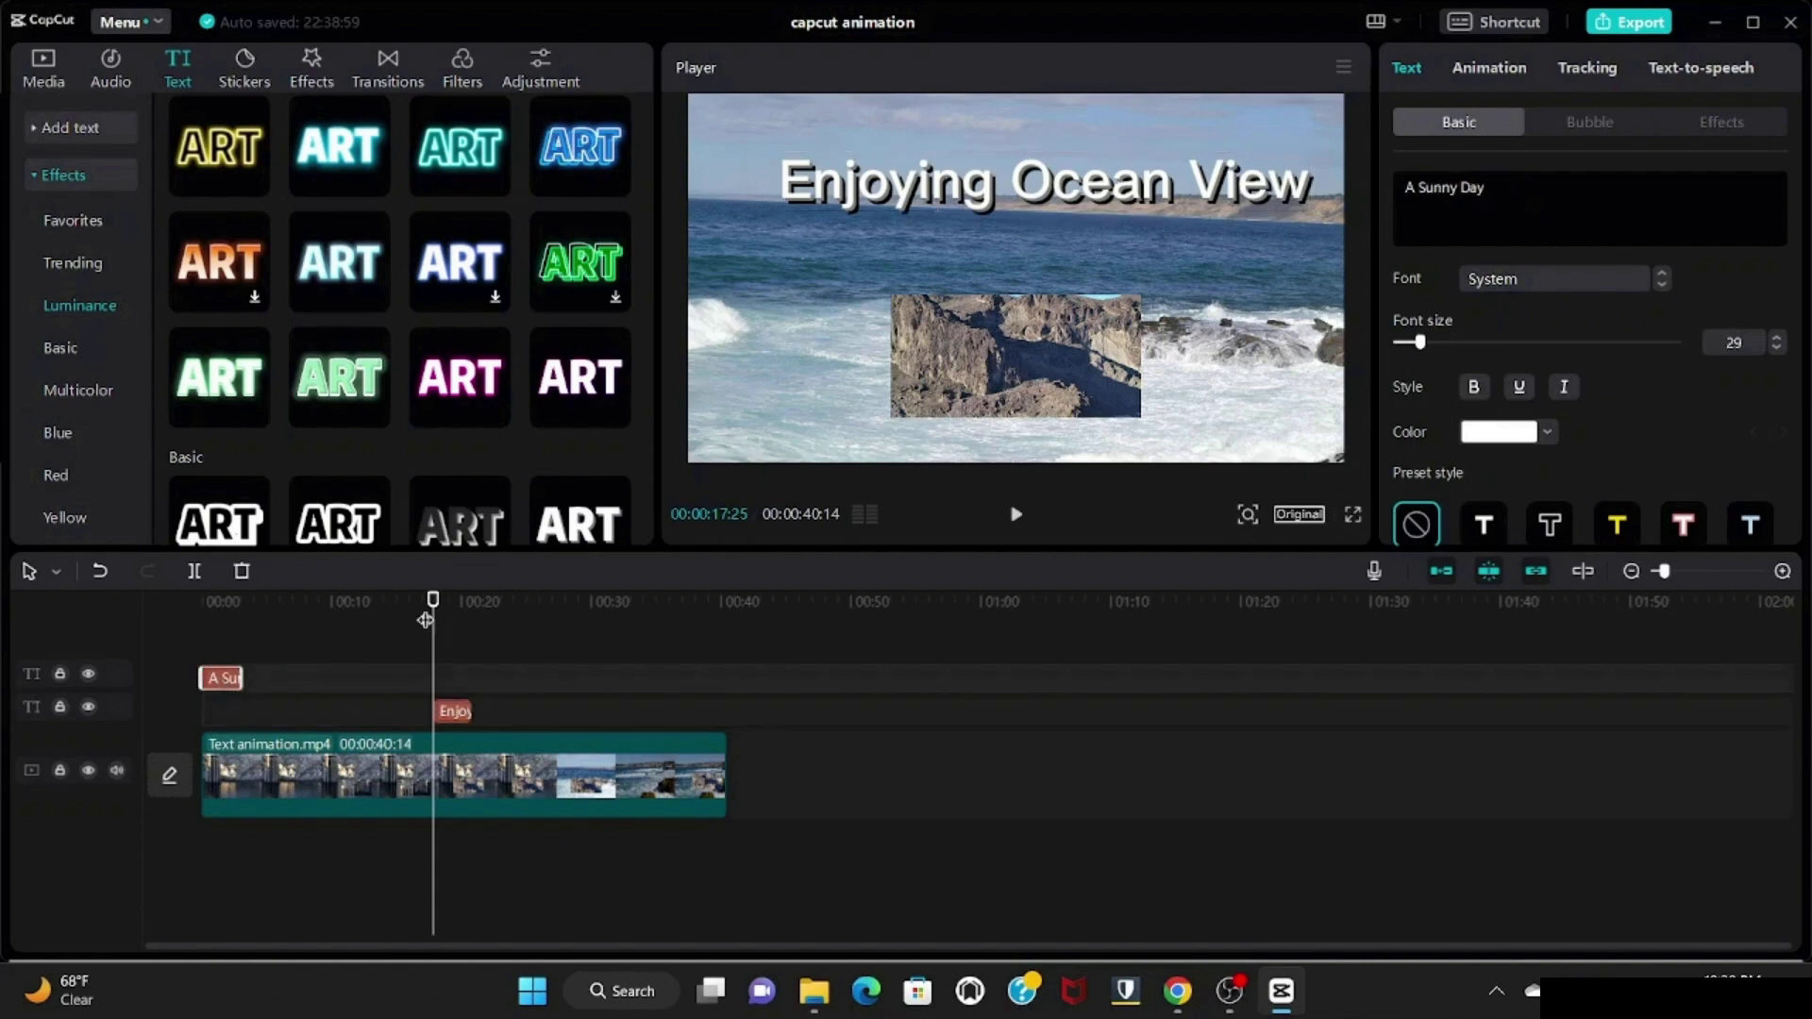
{"action": "left_click_drag", "start_coordinate": [434, 614], "coordinate": [201, 651]}
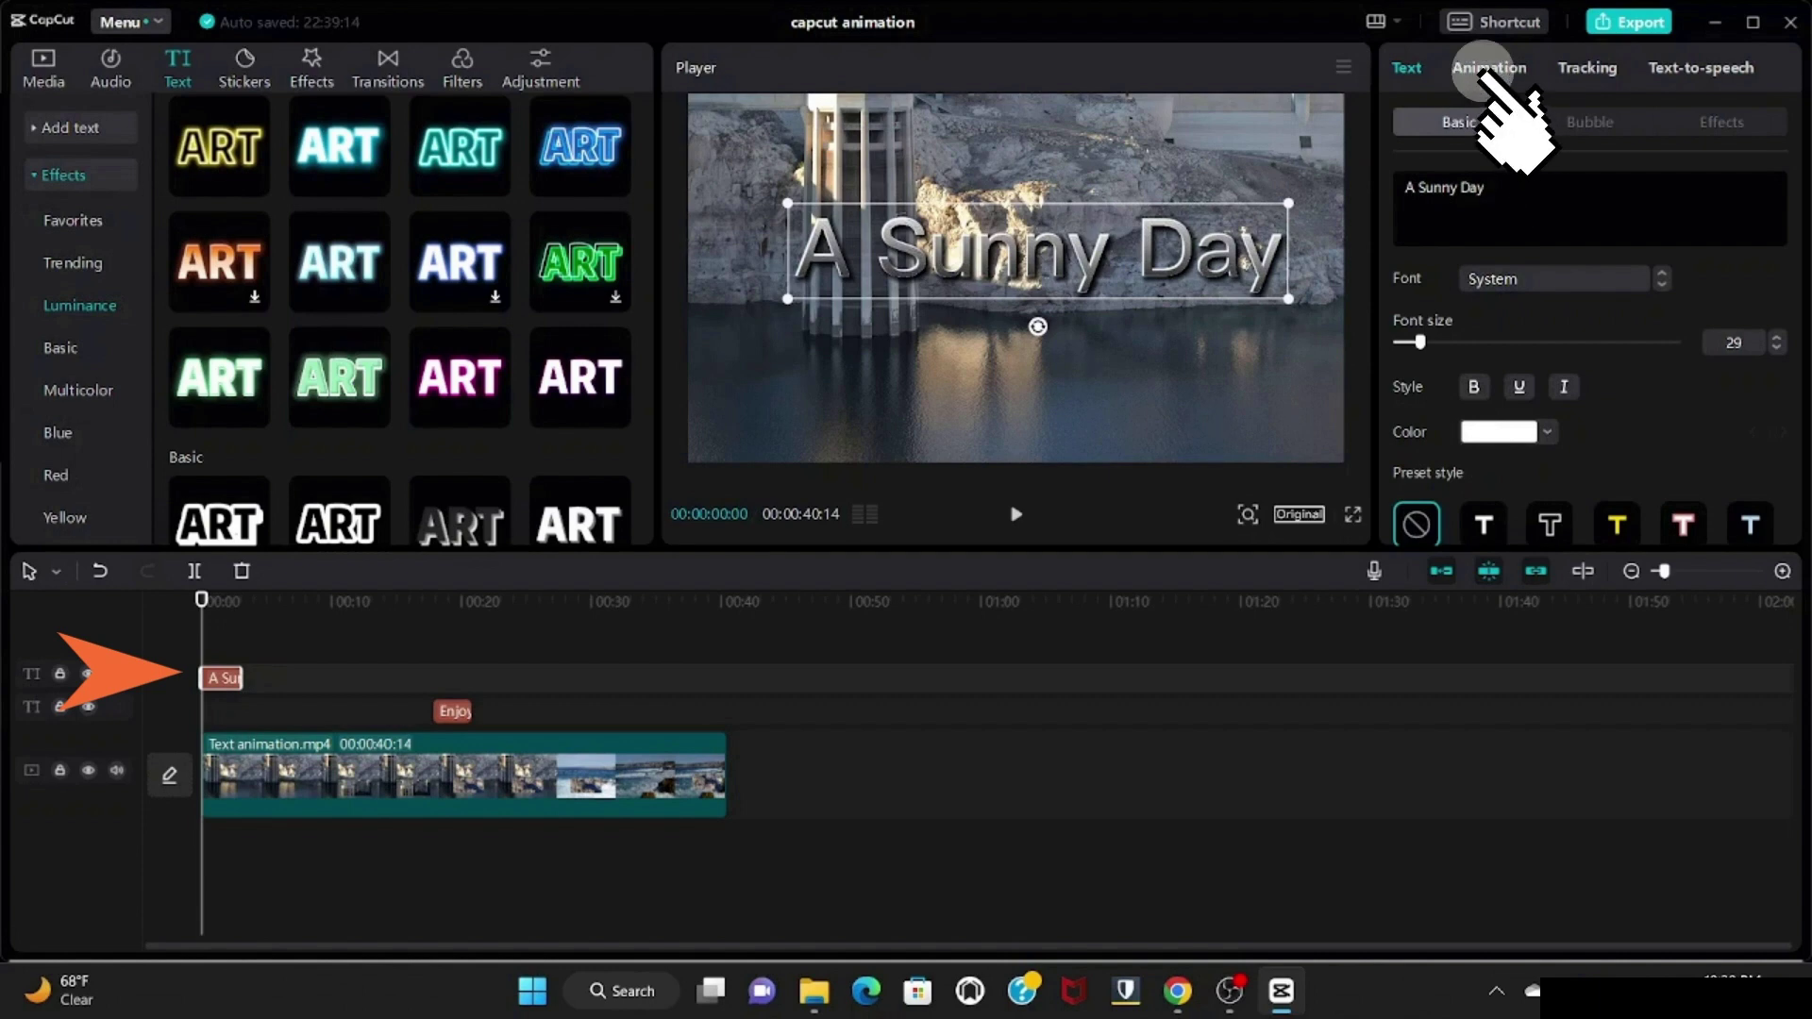
Apply the Zoom In entrance preset to the A Sunny Day title with 0.5s duration
{"action": "left_click", "coordinate": [1486, 70]}
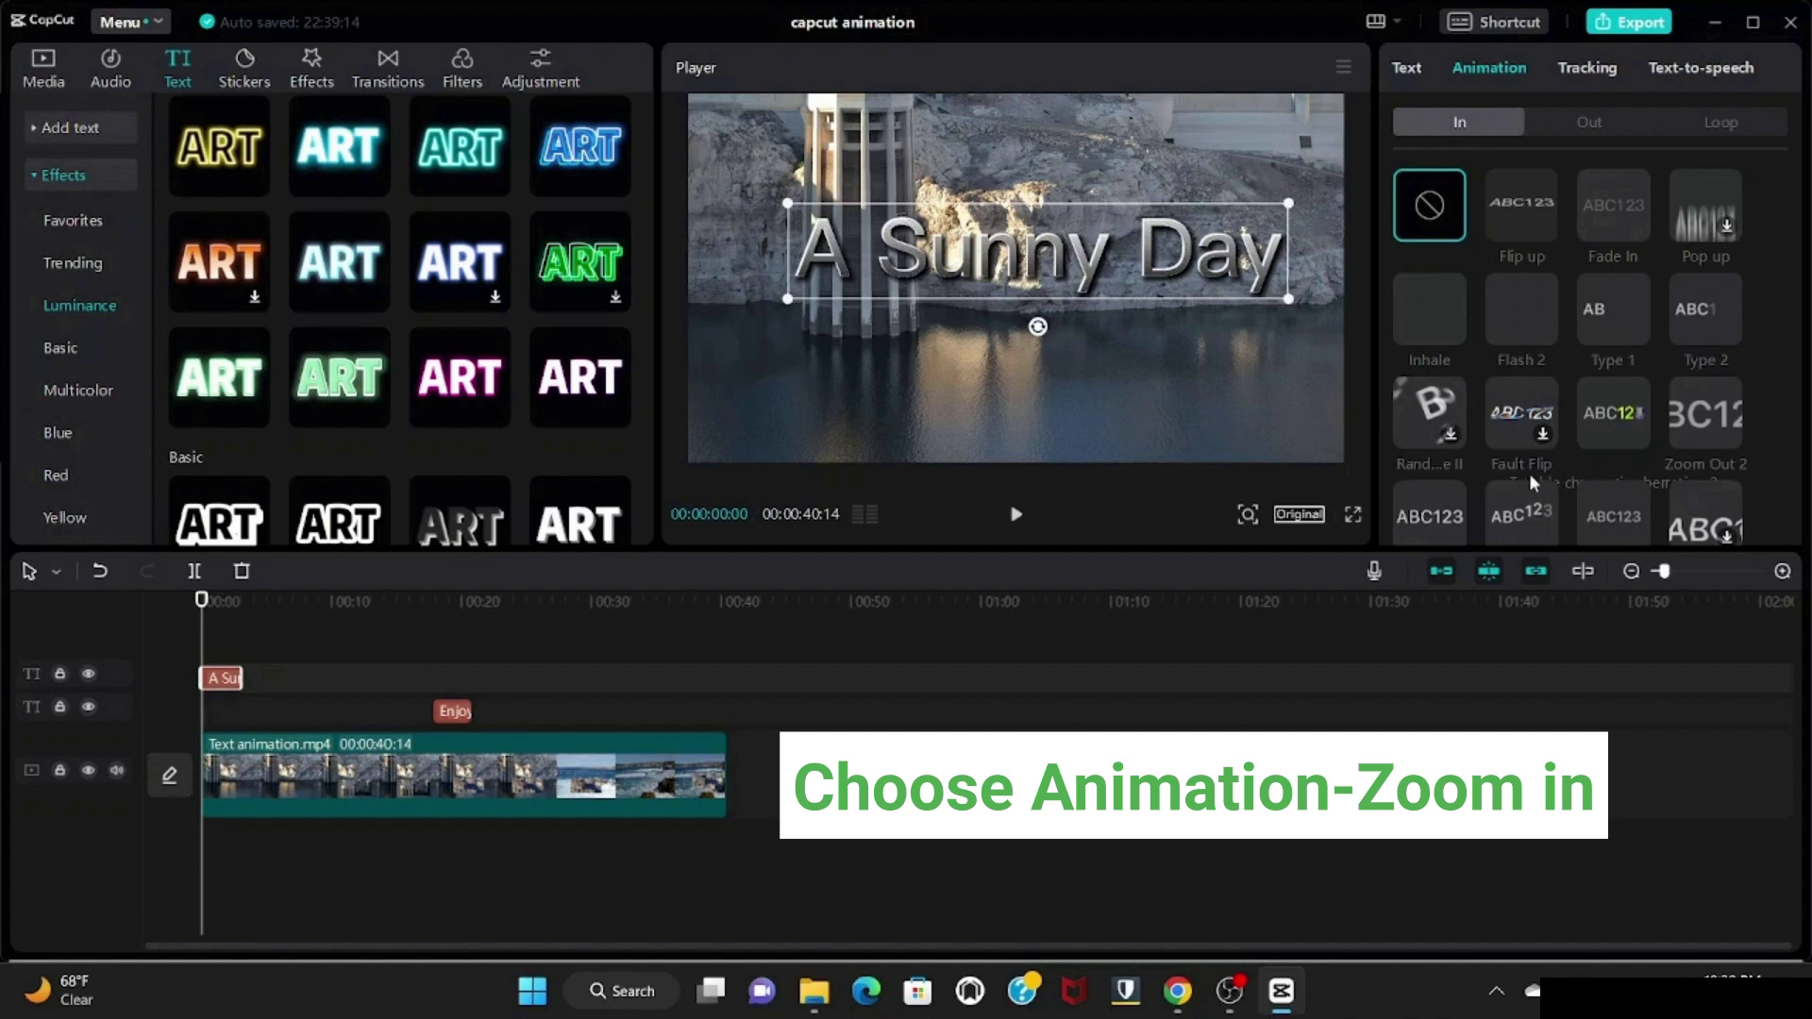
{"action": "scroll", "coordinate": [1540, 425], "scroll_direction": "down", "scroll_amount": 1}
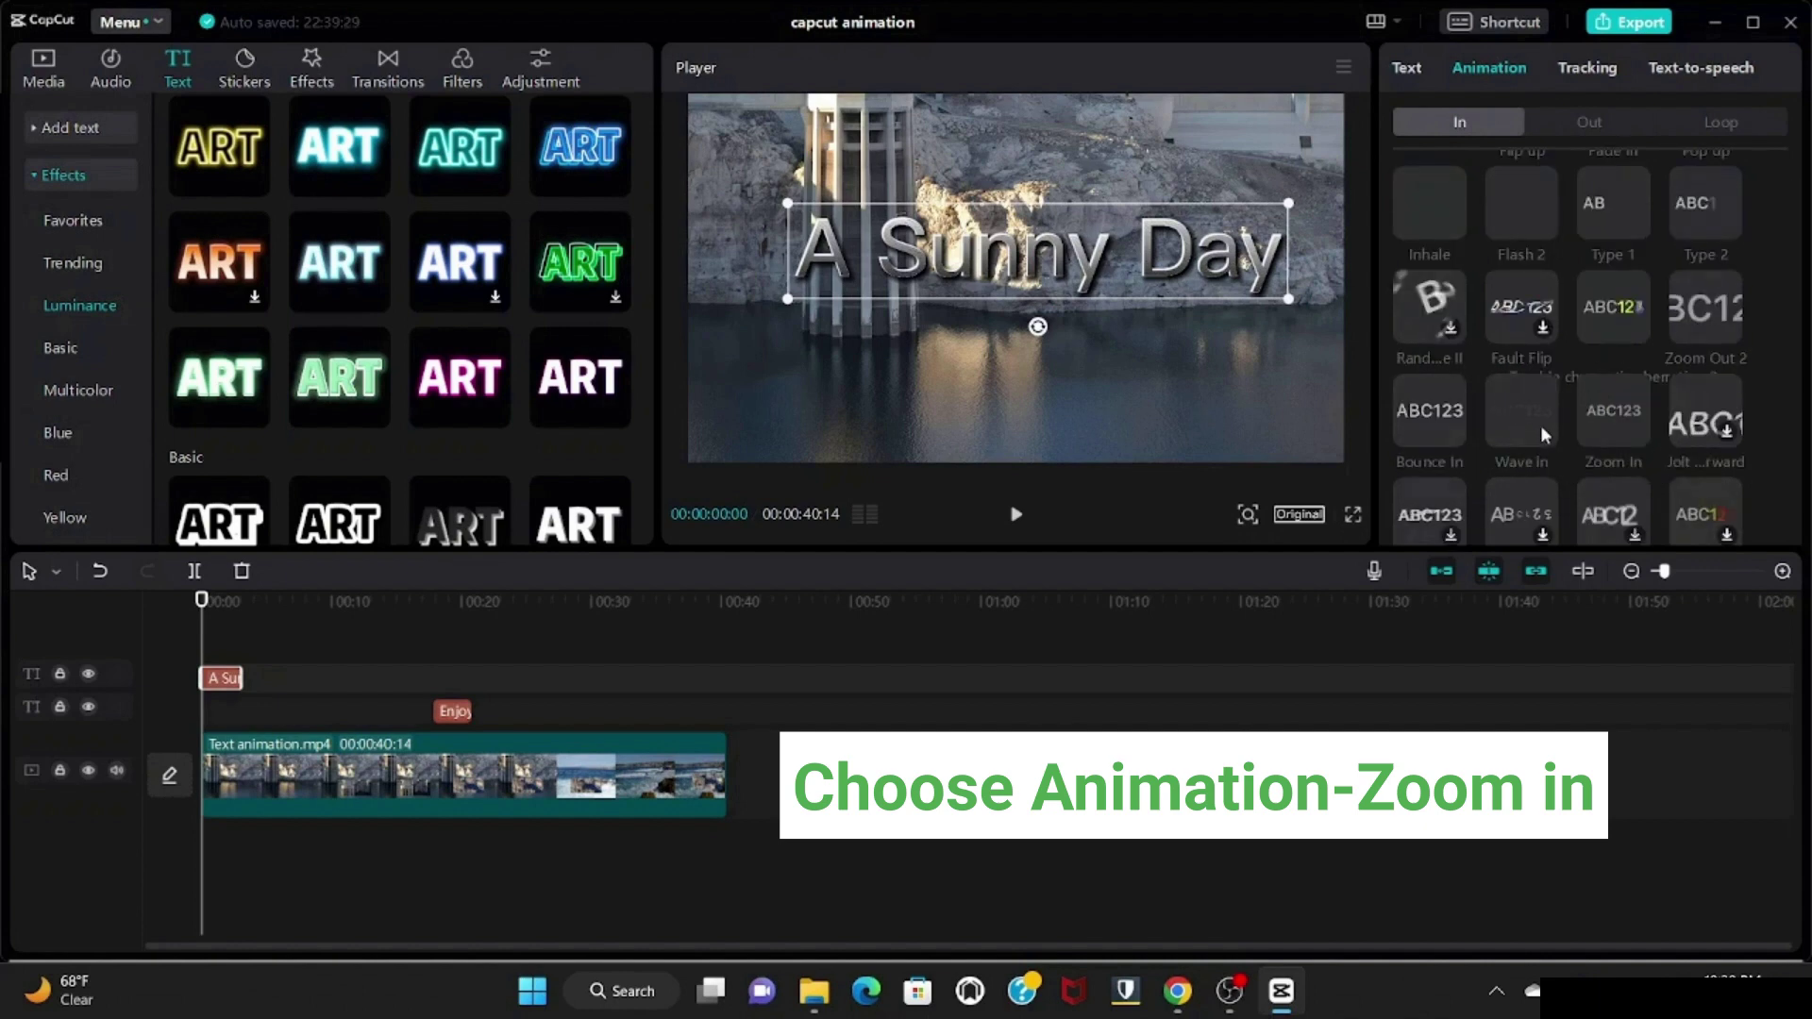
{"action": "left_click", "coordinate": [1616, 428]}
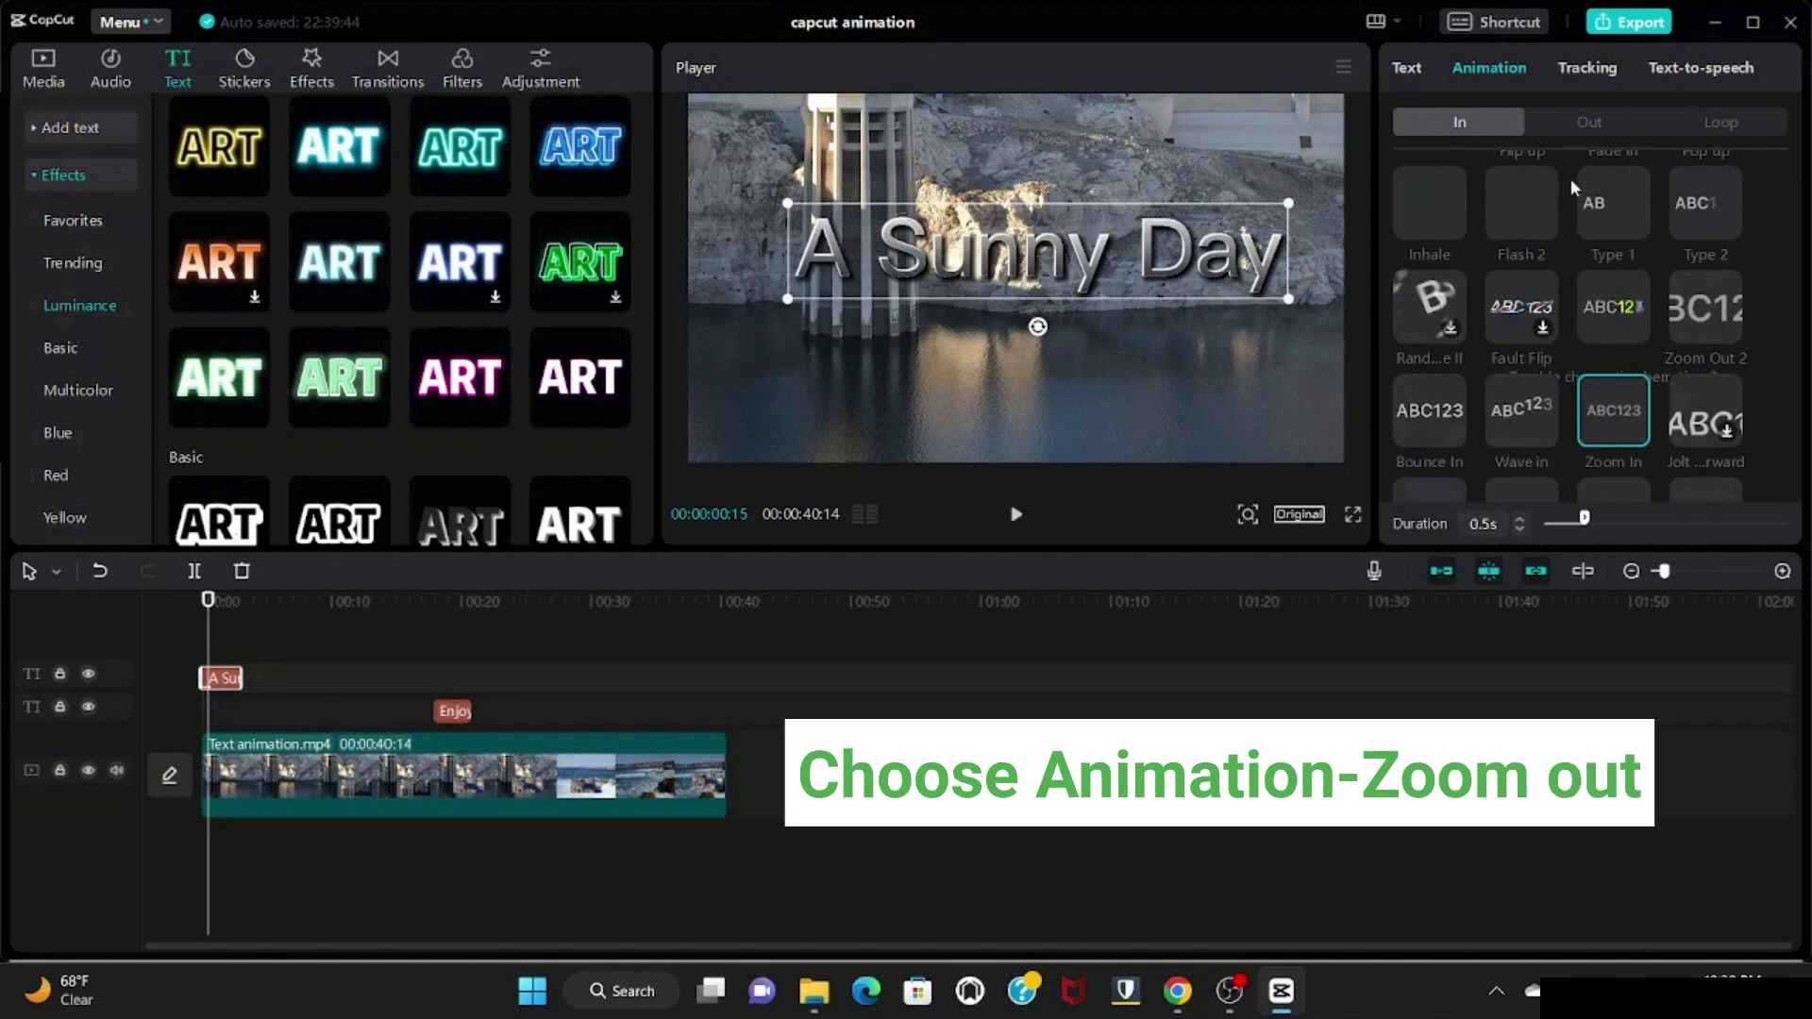
Apply the Zoom Out exit preset to A Sunny Day, then move the playhead to the second title
{"action": "left_click", "coordinate": [1591, 124]}
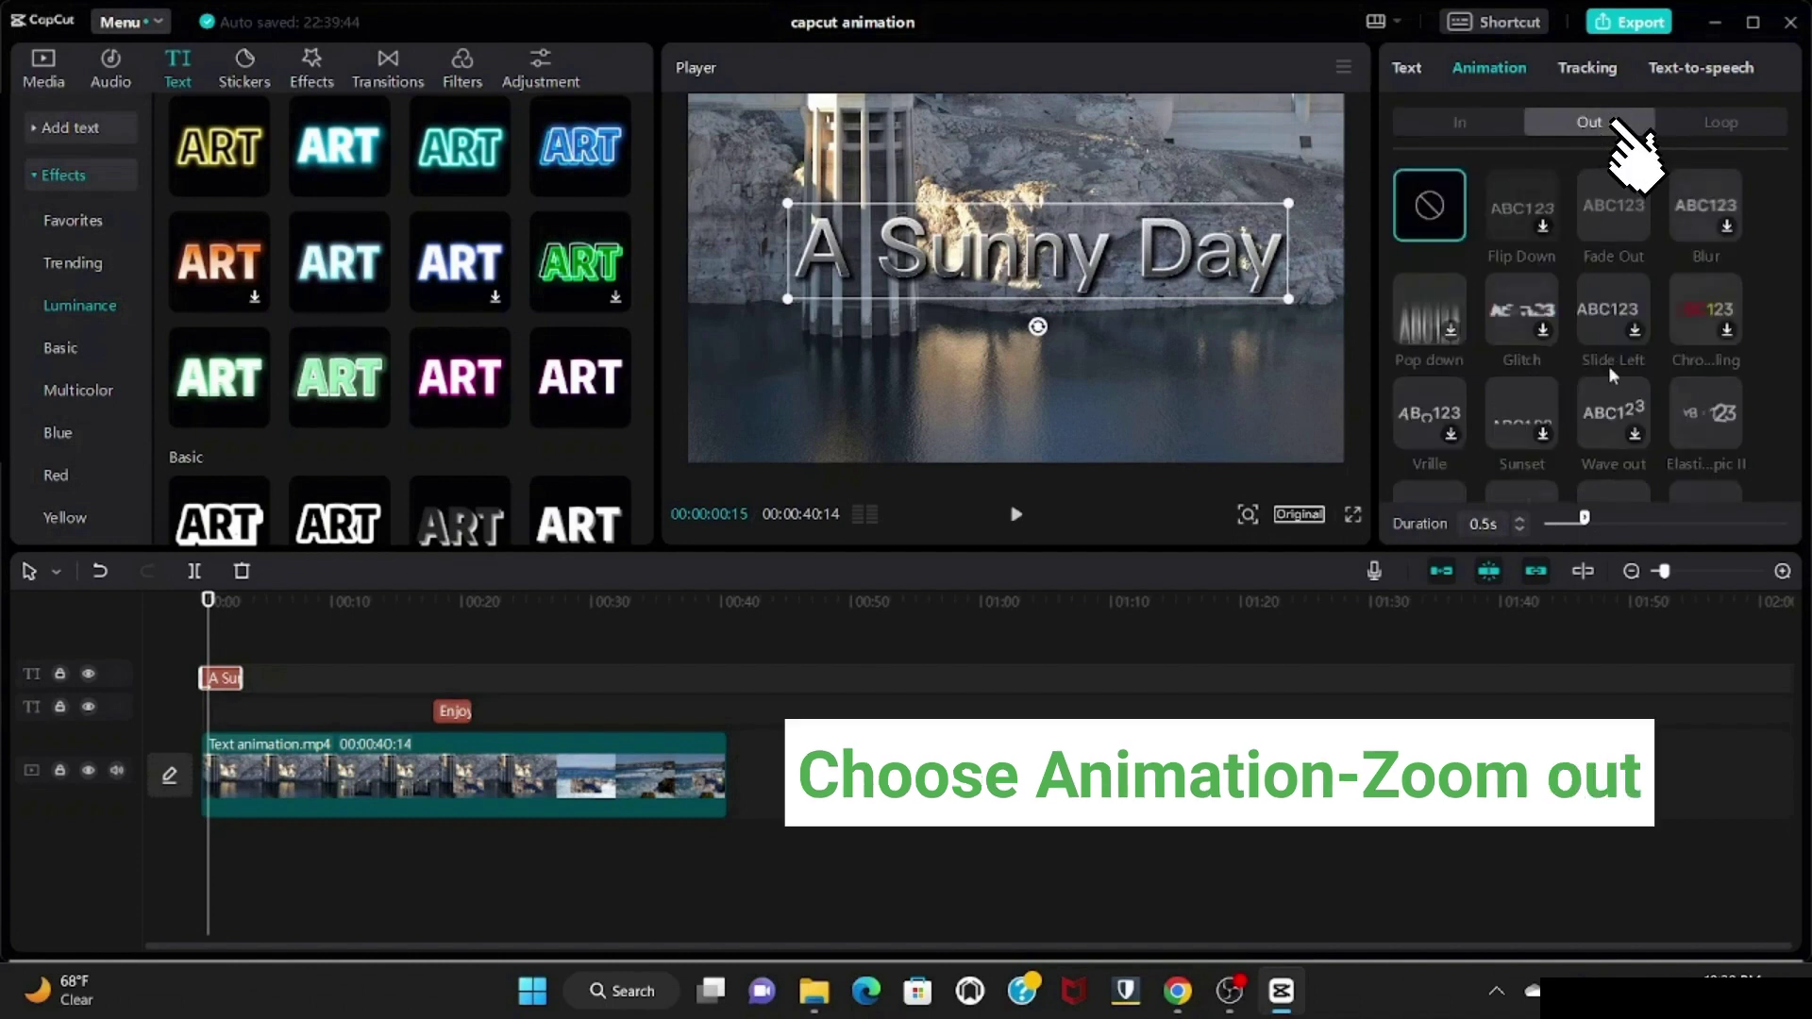
{"action": "scroll", "coordinate": [1616, 436], "scroll_direction": "down", "scroll_amount": 2}
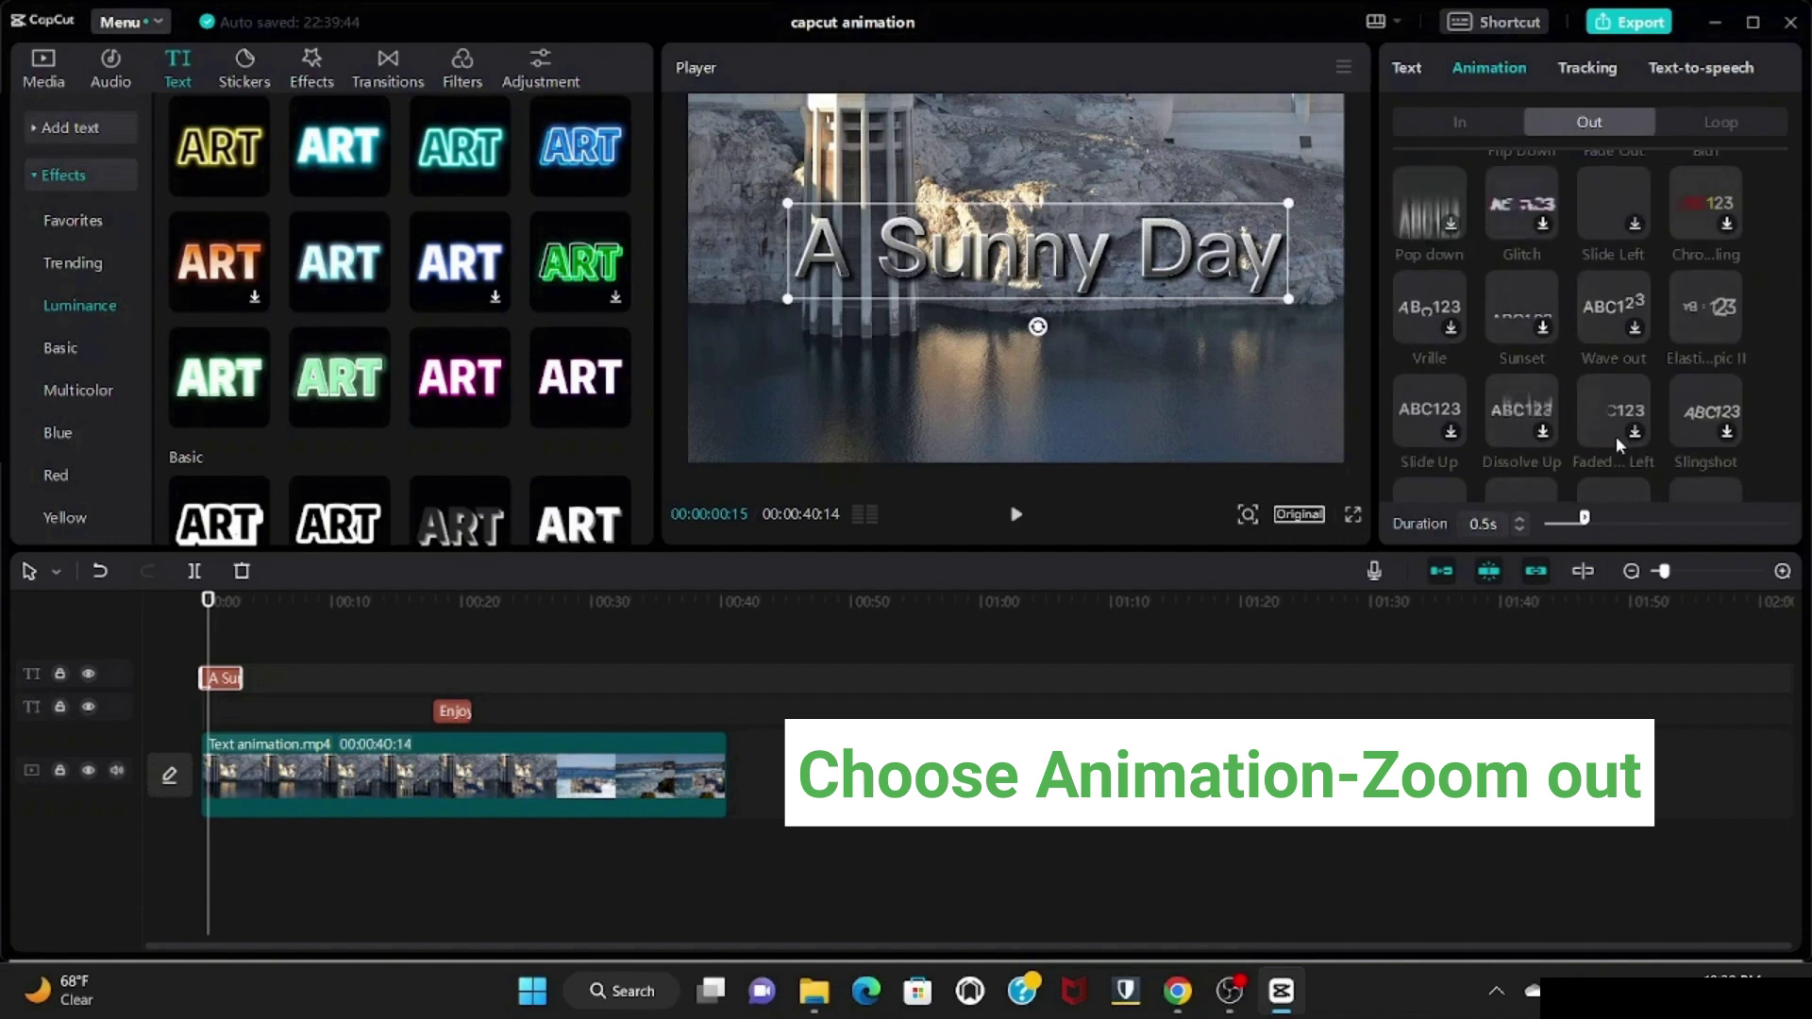
{"action": "scroll", "coordinate": [1616, 436], "scroll_direction": "down", "scroll_amount": 2}
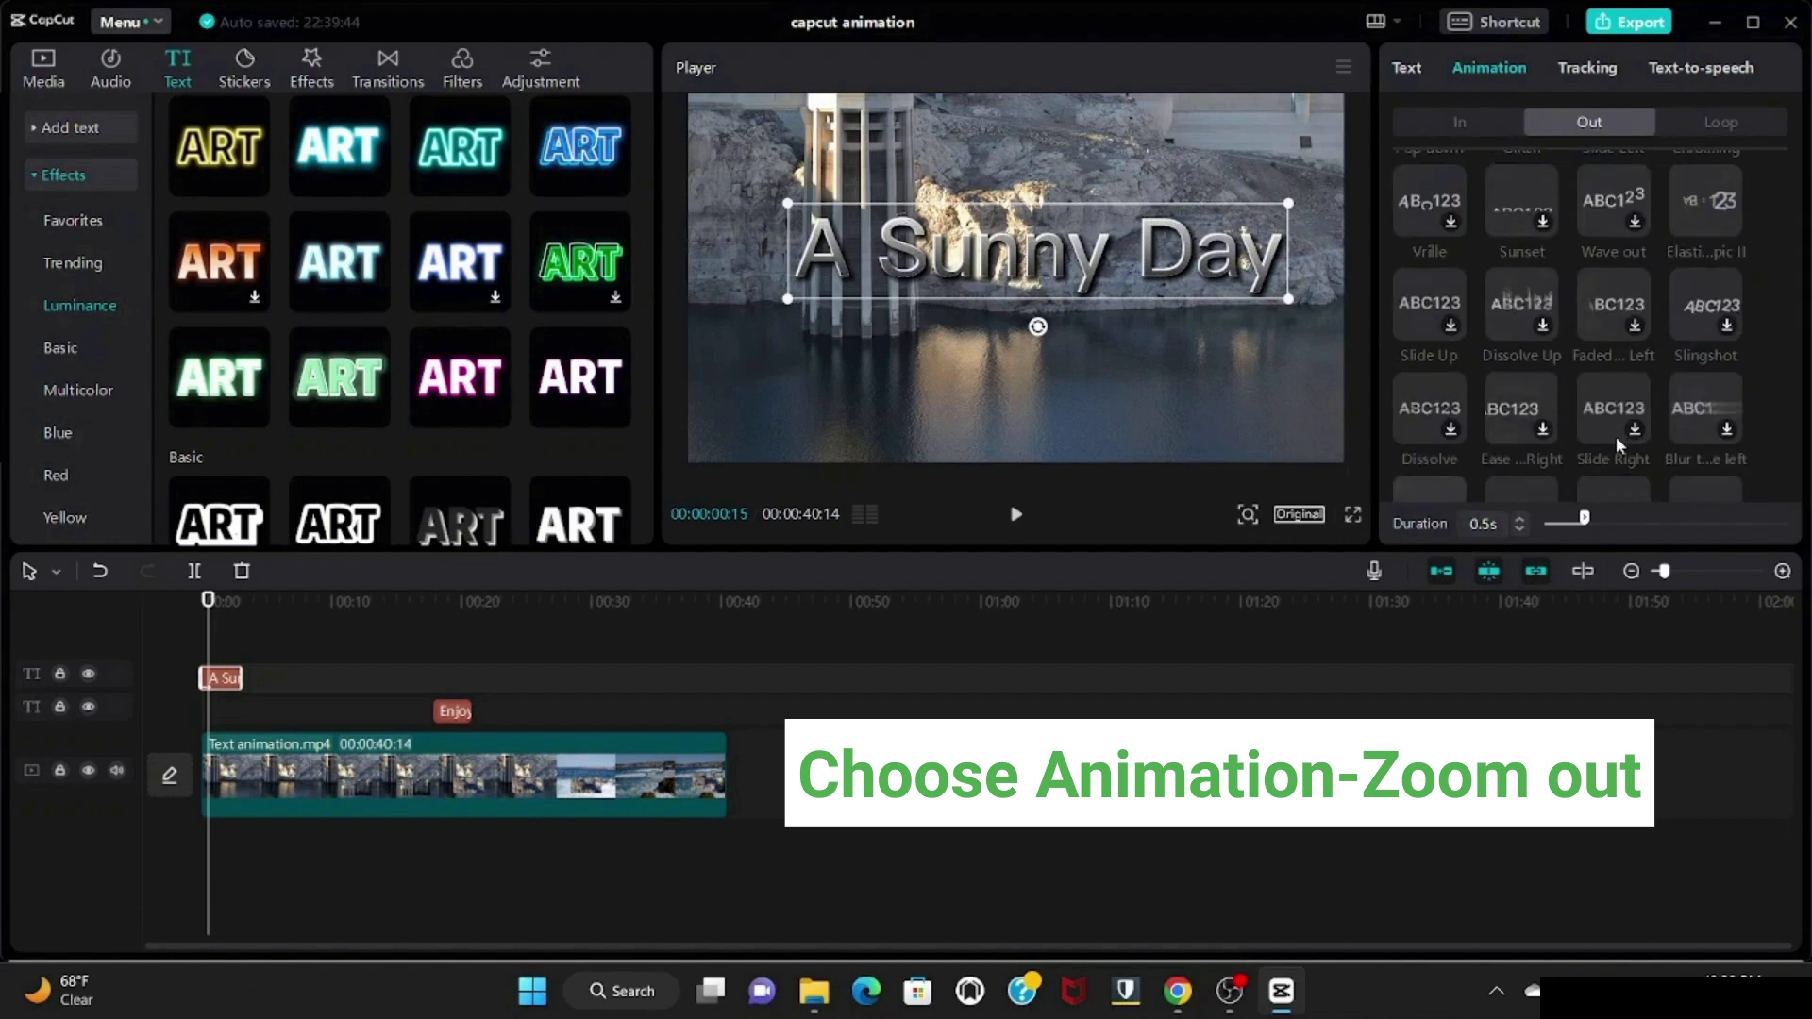
{"action": "scroll", "coordinate": [1616, 436], "scroll_direction": "down", "scroll_amount": 2}
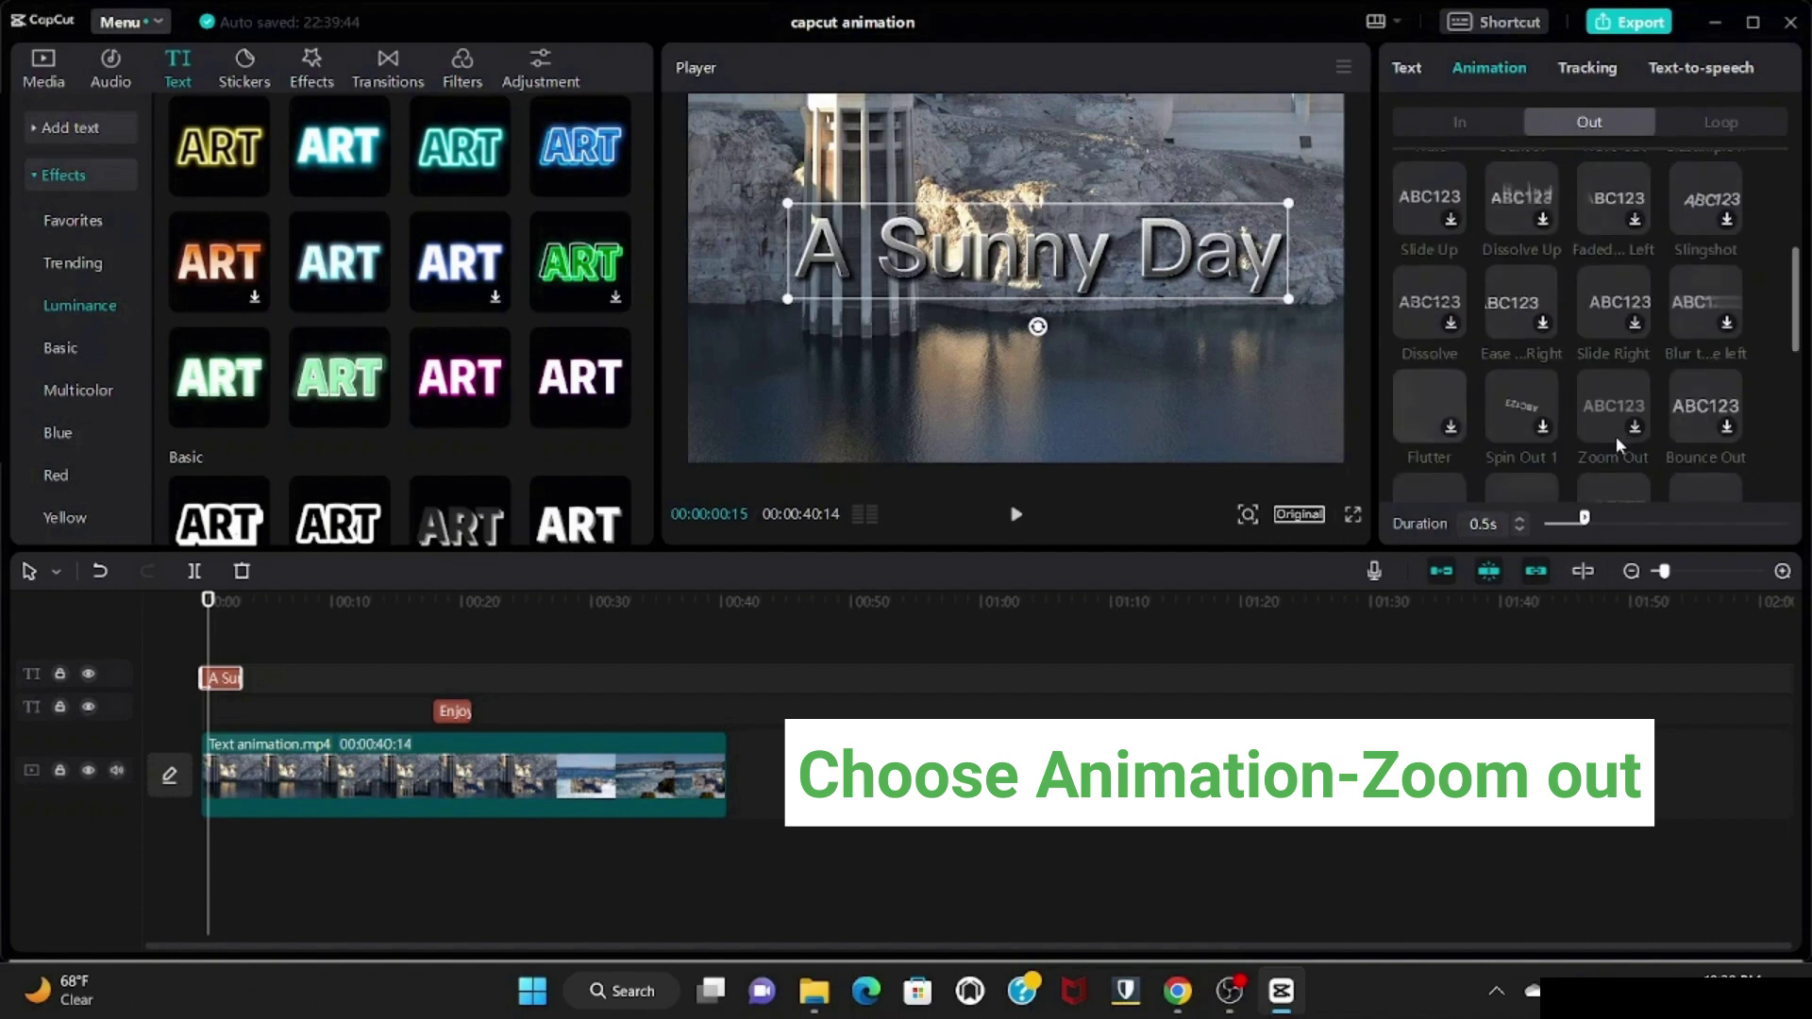
{"action": "left_click", "coordinate": [1612, 434]}
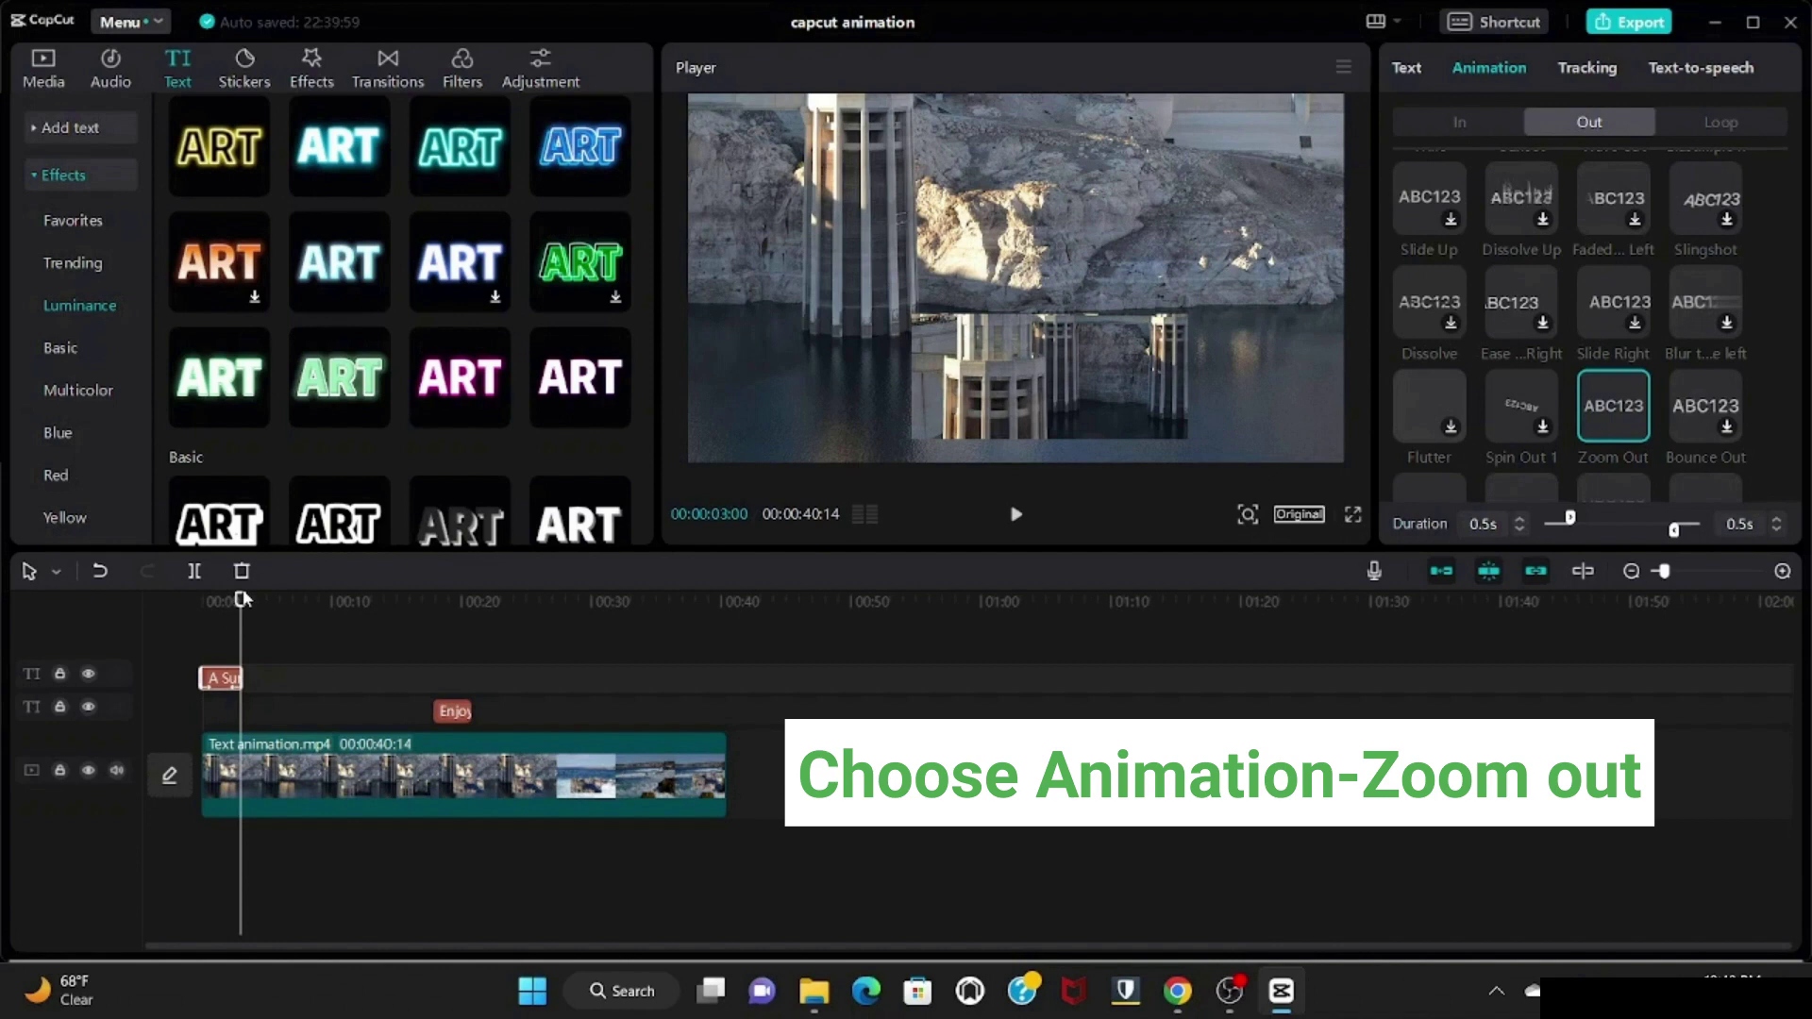
{"action": "left_click_drag", "start_coordinate": [241, 598], "coordinate": [433, 646]}
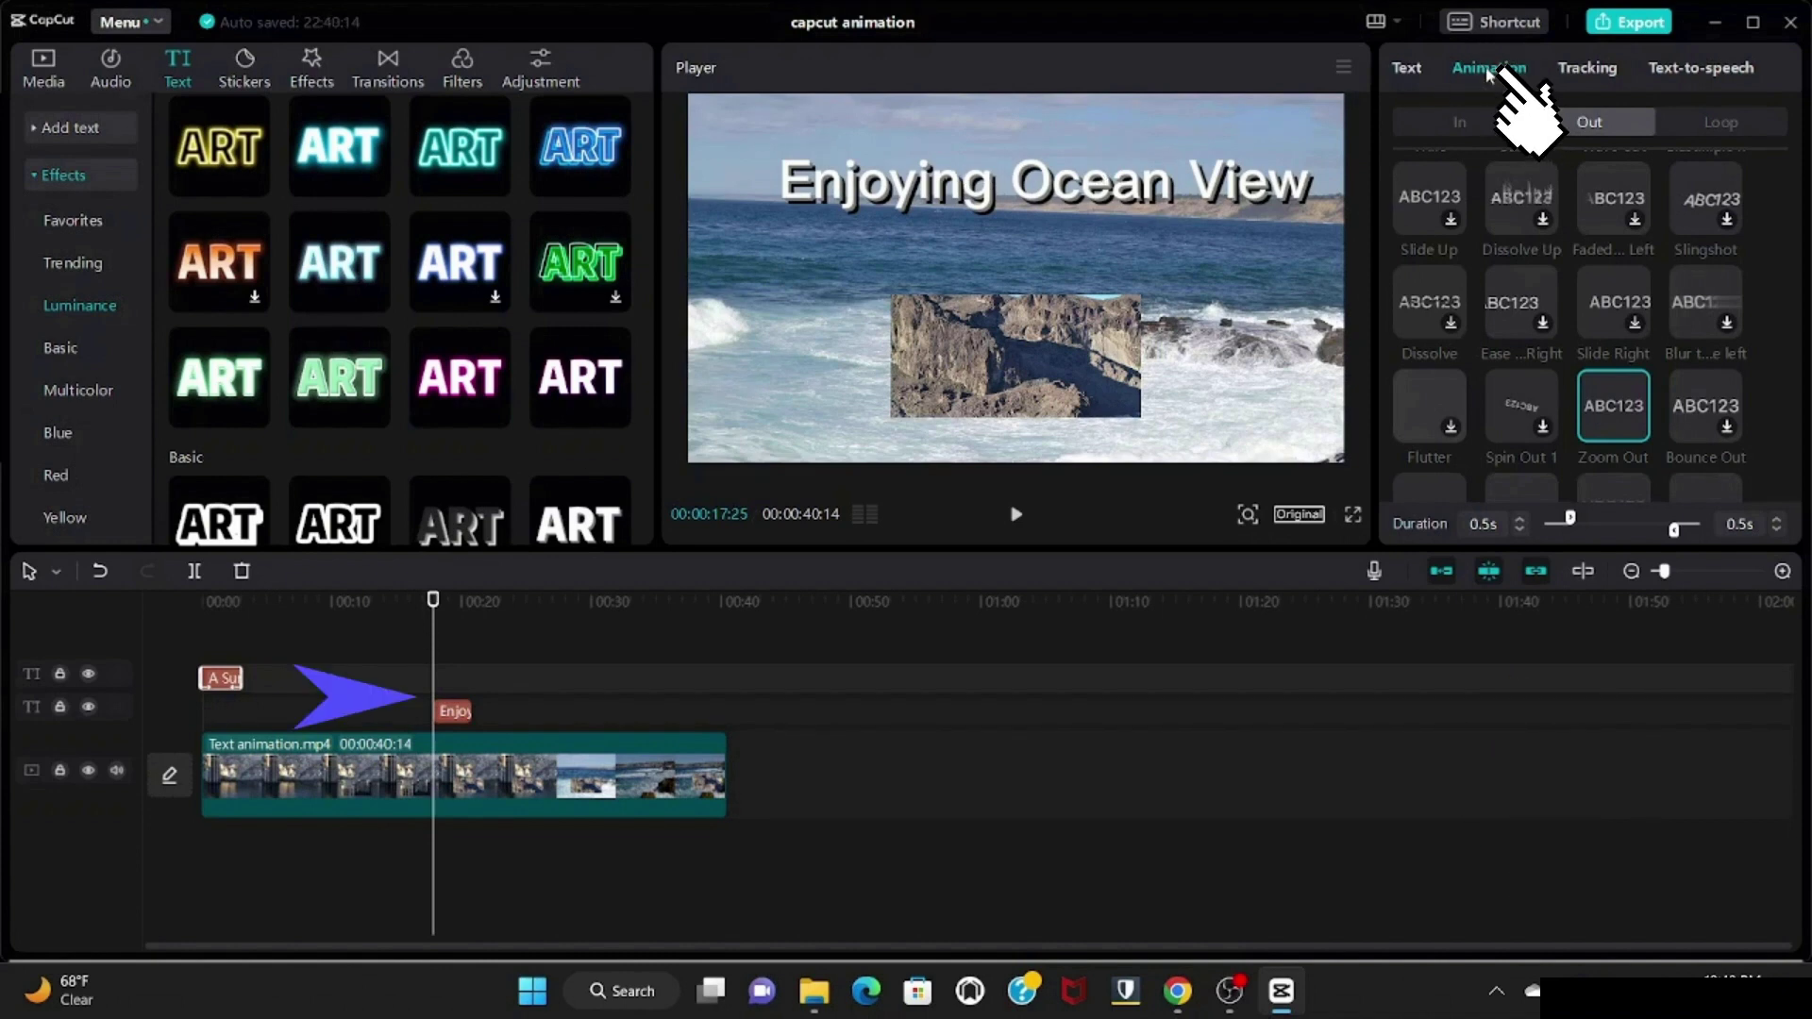
Select the Enjoying Ocean View clip and apply a 0.5s Fade In entrance animation
{"action": "left_click", "coordinate": [1413, 68]}
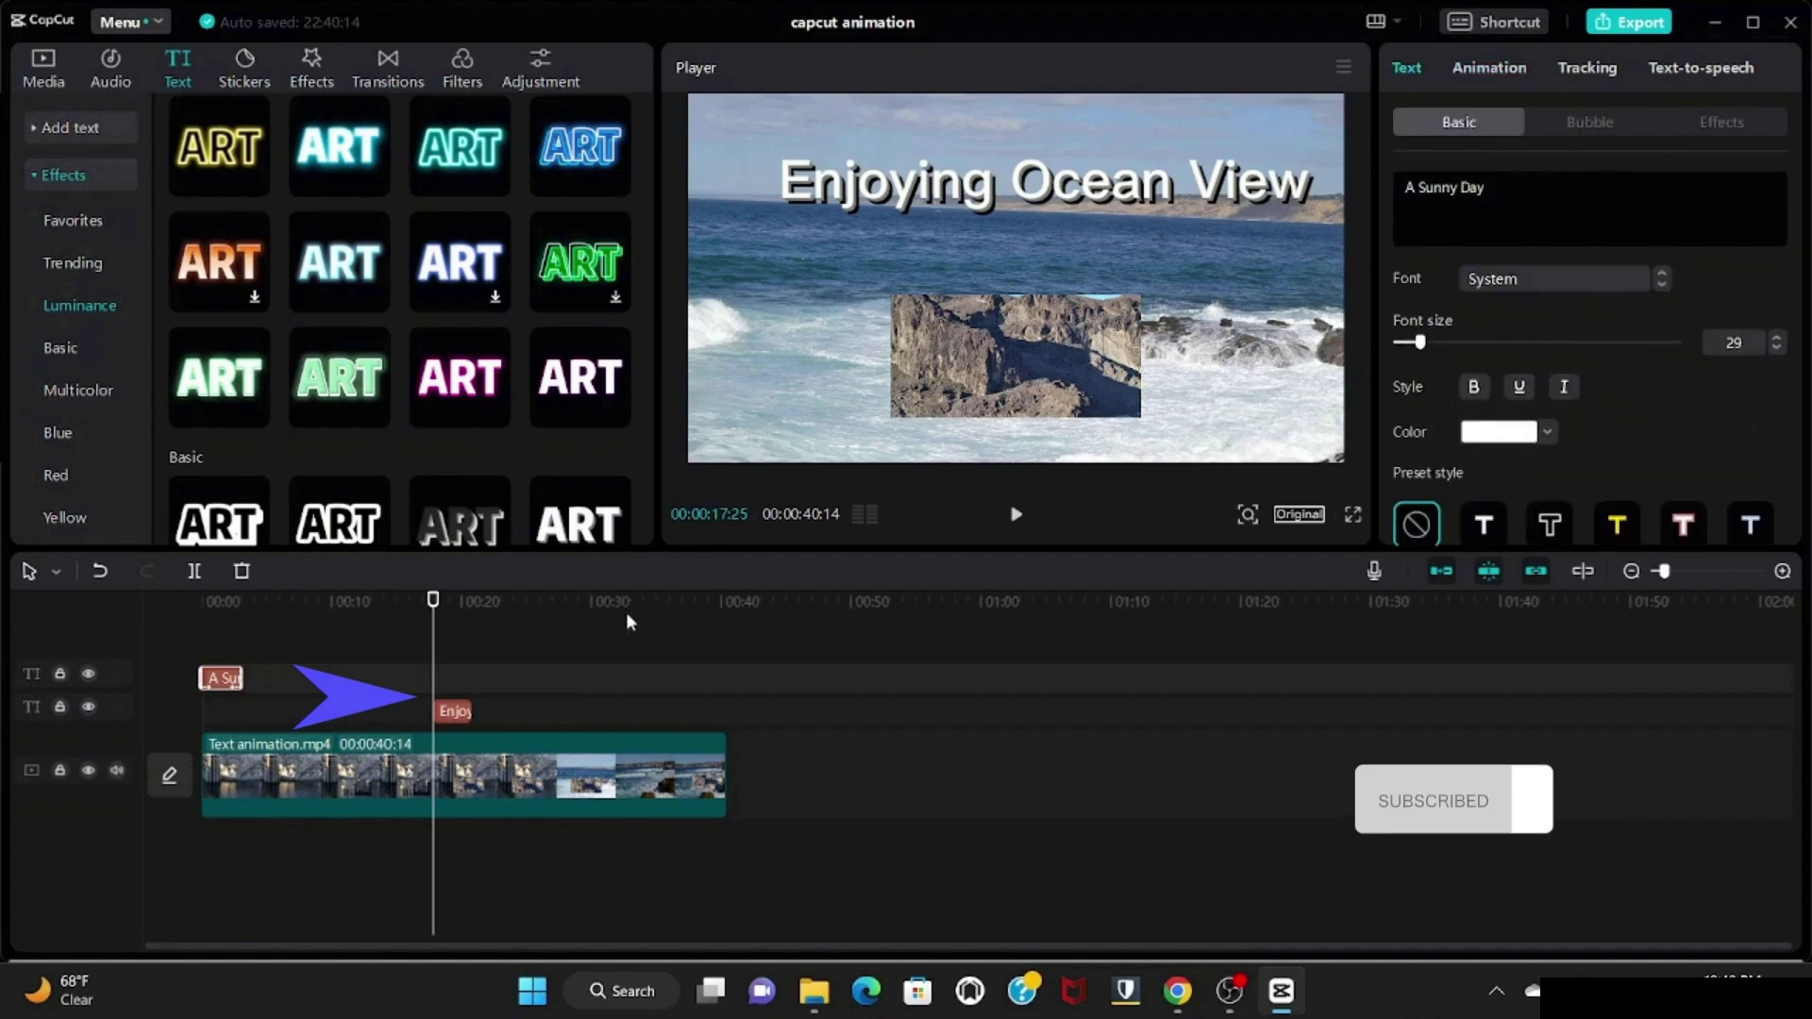
{"action": "left_click", "coordinate": [461, 714]}
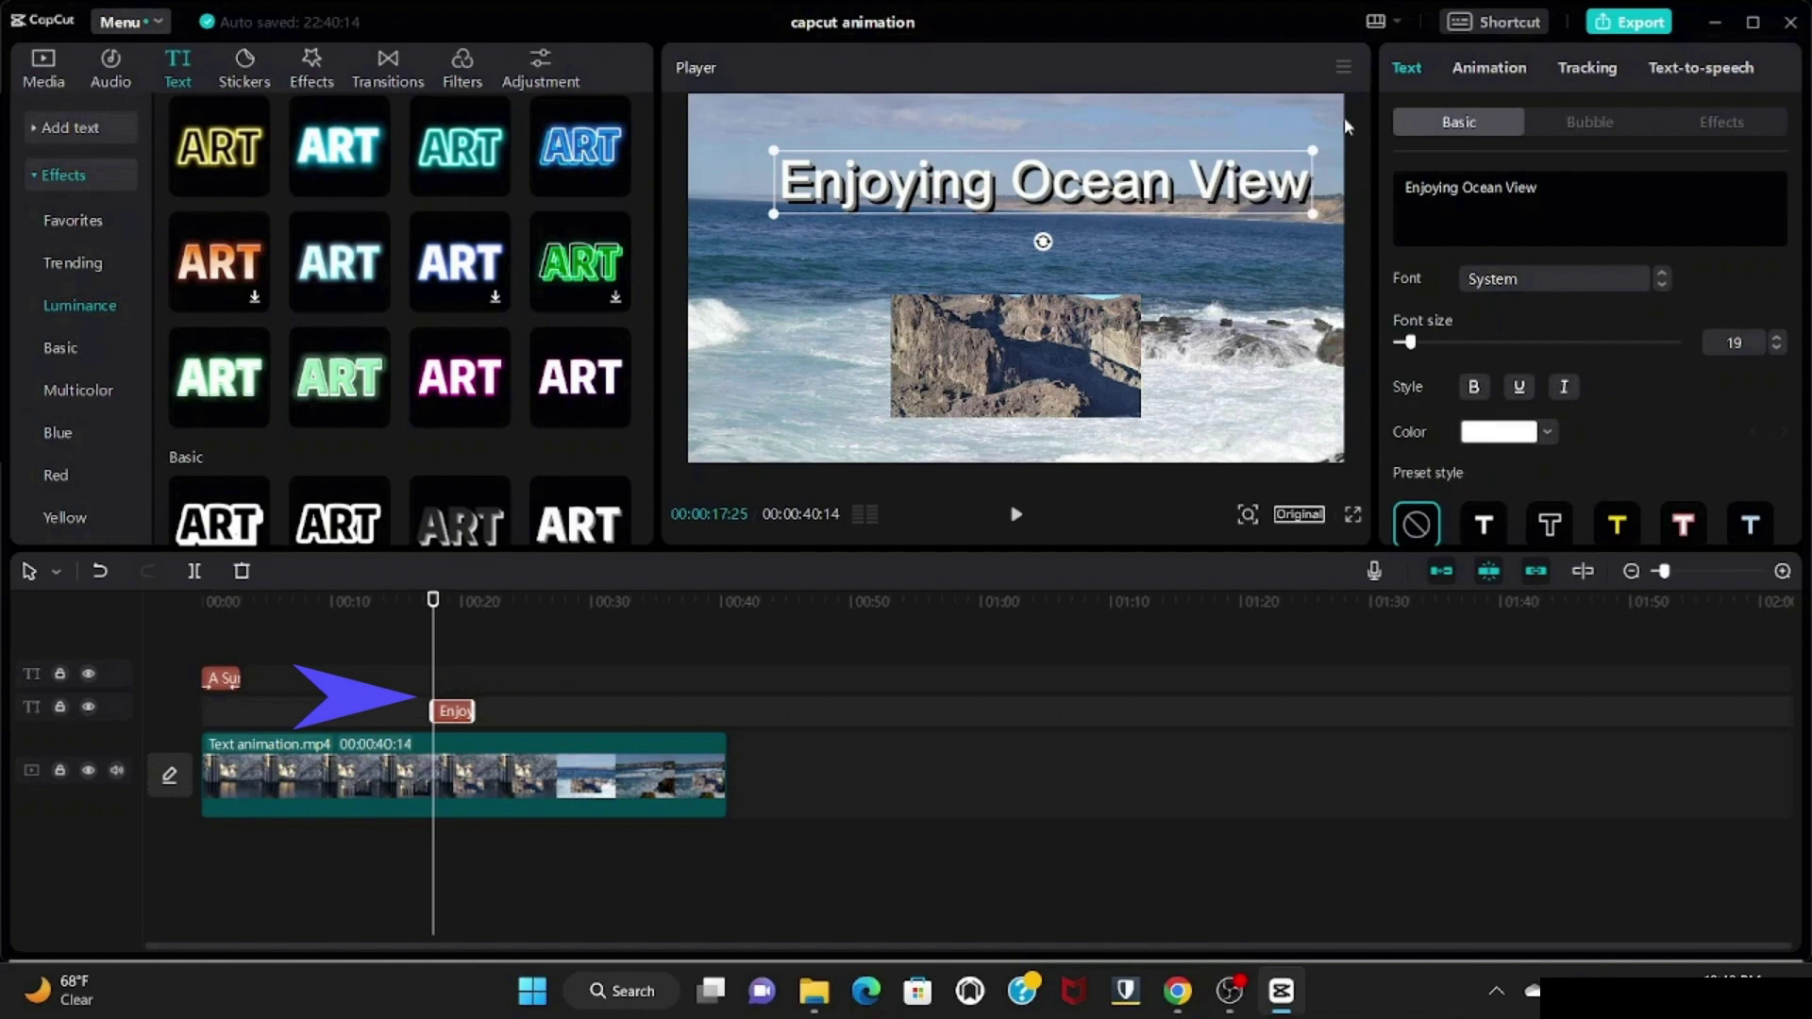
{"action": "left_click", "coordinate": [1466, 74]}
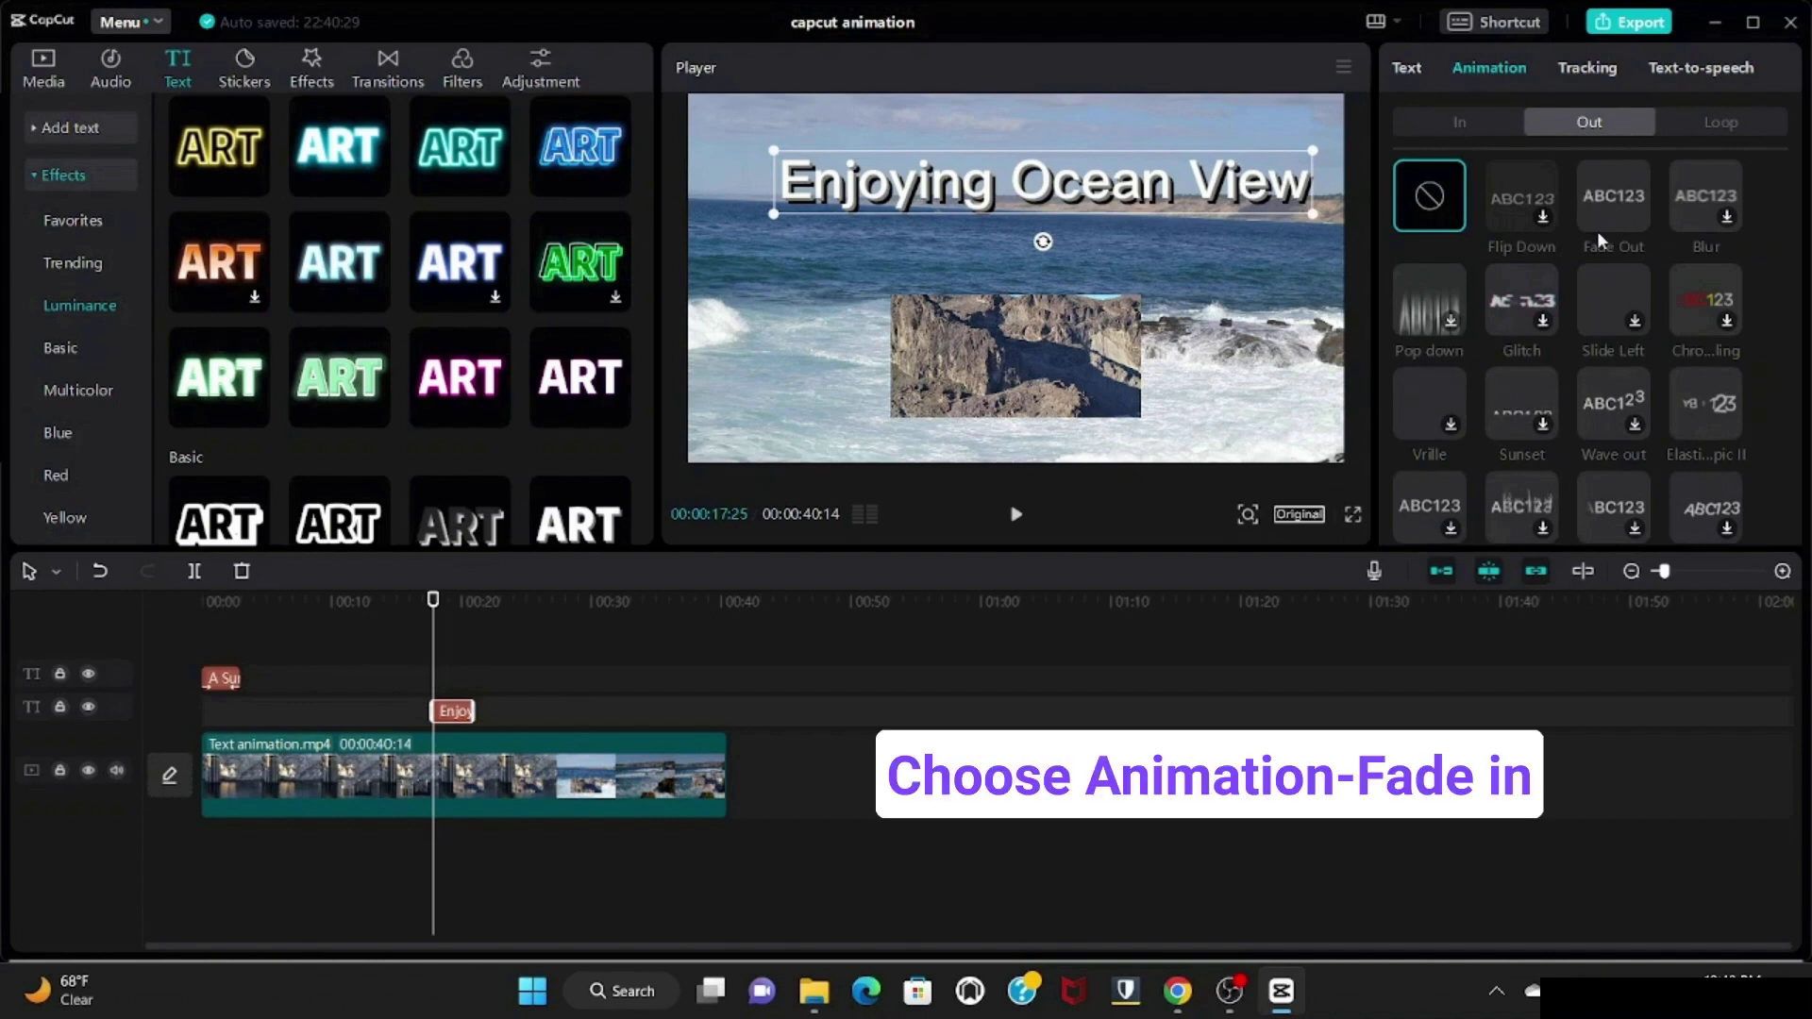
{"action": "left_click", "coordinate": [1444, 124]}
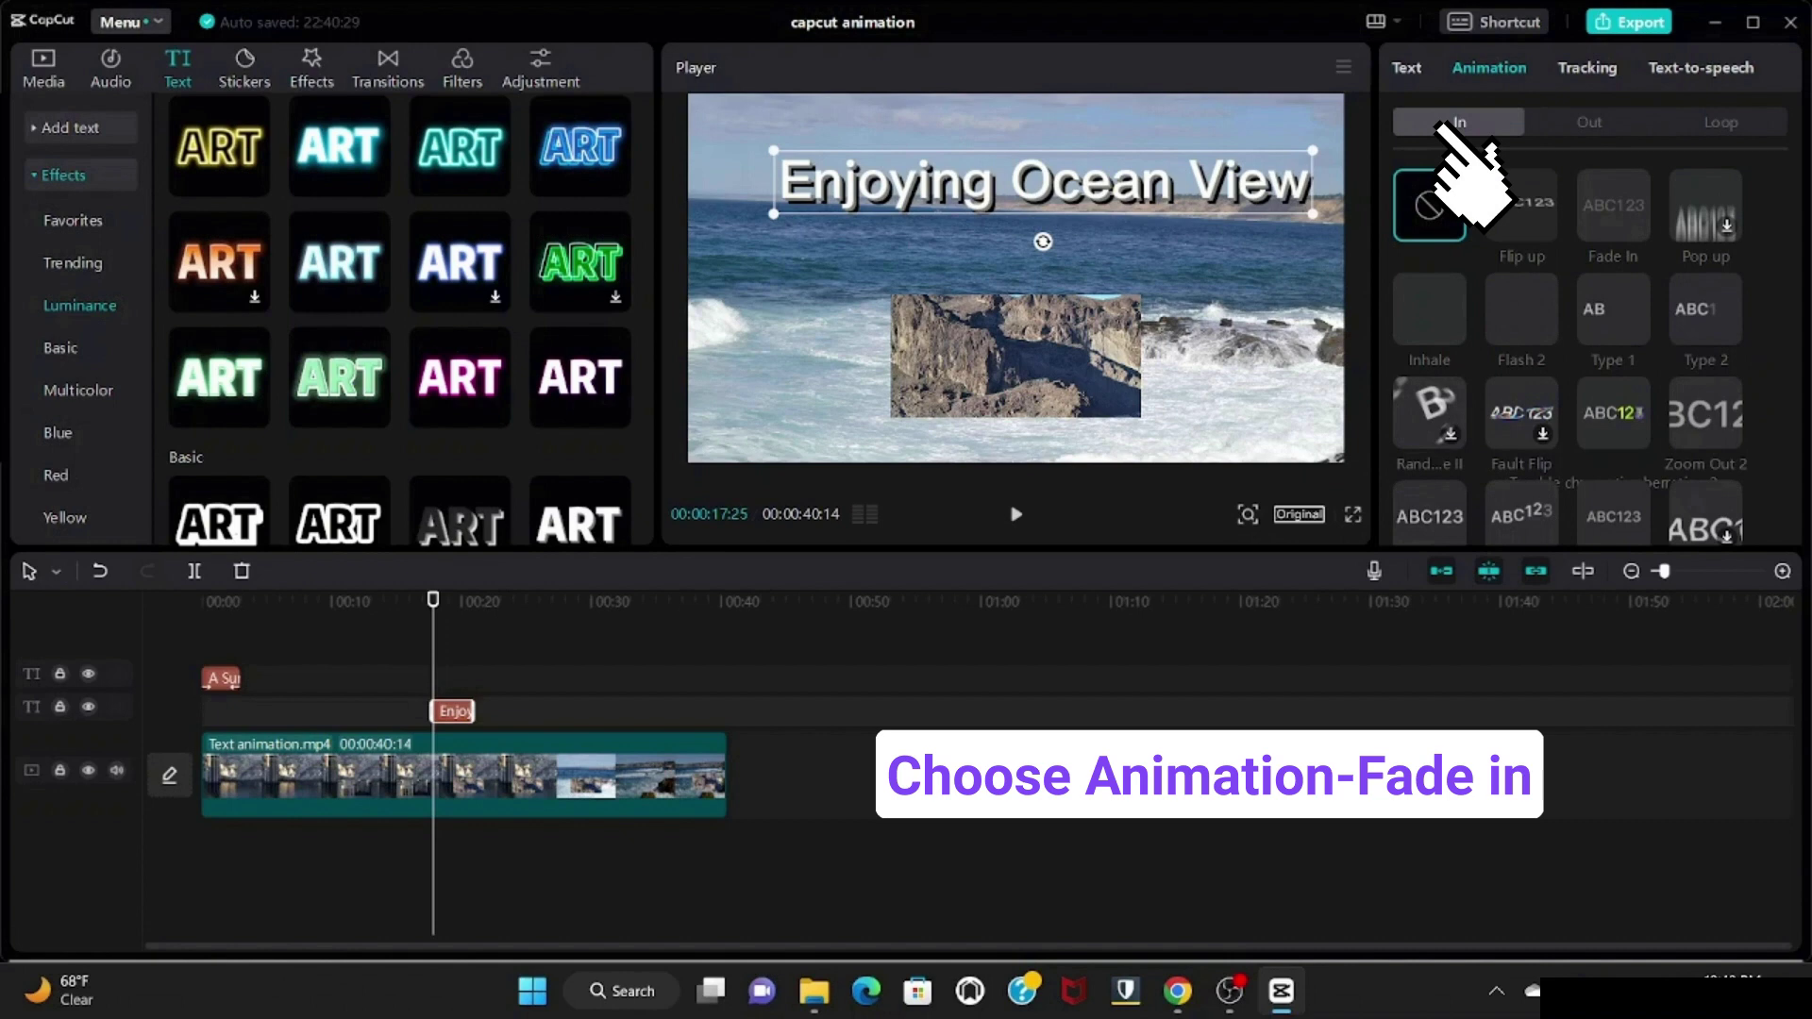
{"action": "left_click", "coordinate": [1607, 219]}
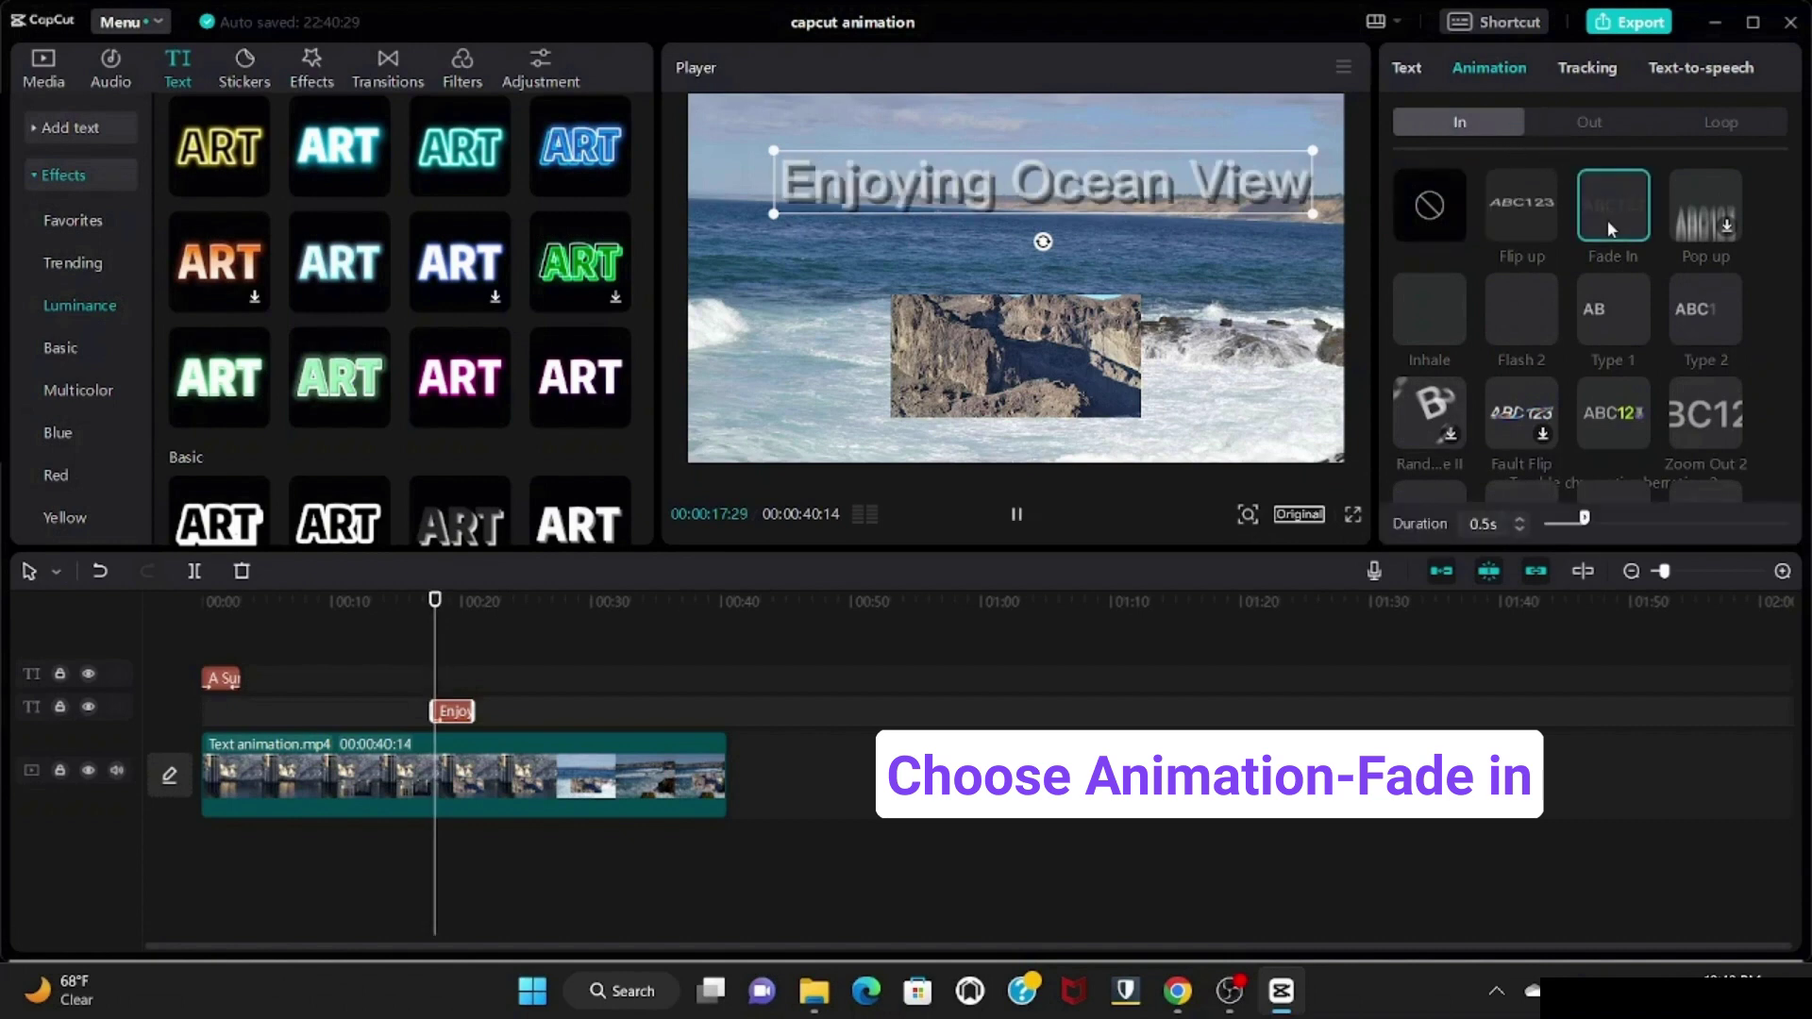
{"action": "left_click_drag", "start_coordinate": [440, 612], "coordinate": [462, 614]}
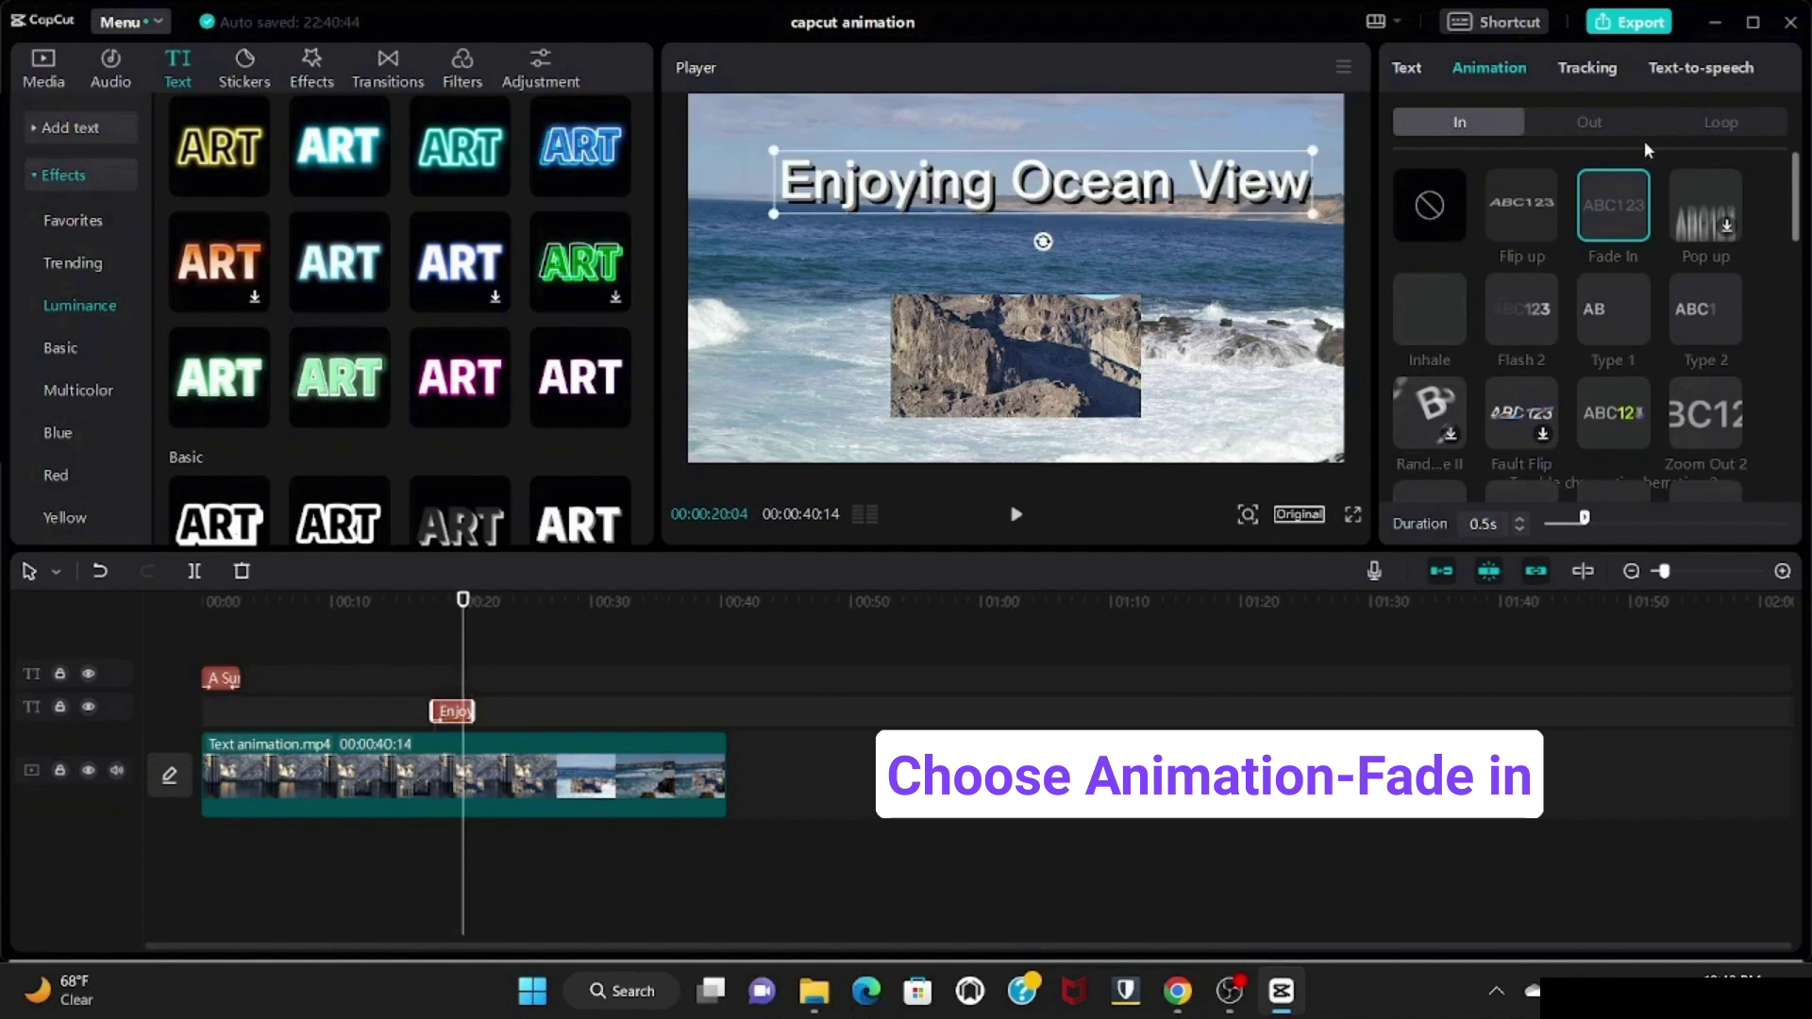
Add a 0.5s Fade Out exit to Enjoying Ocean View and preview playback from the start
{"action": "left_click", "coordinate": [1612, 128]}
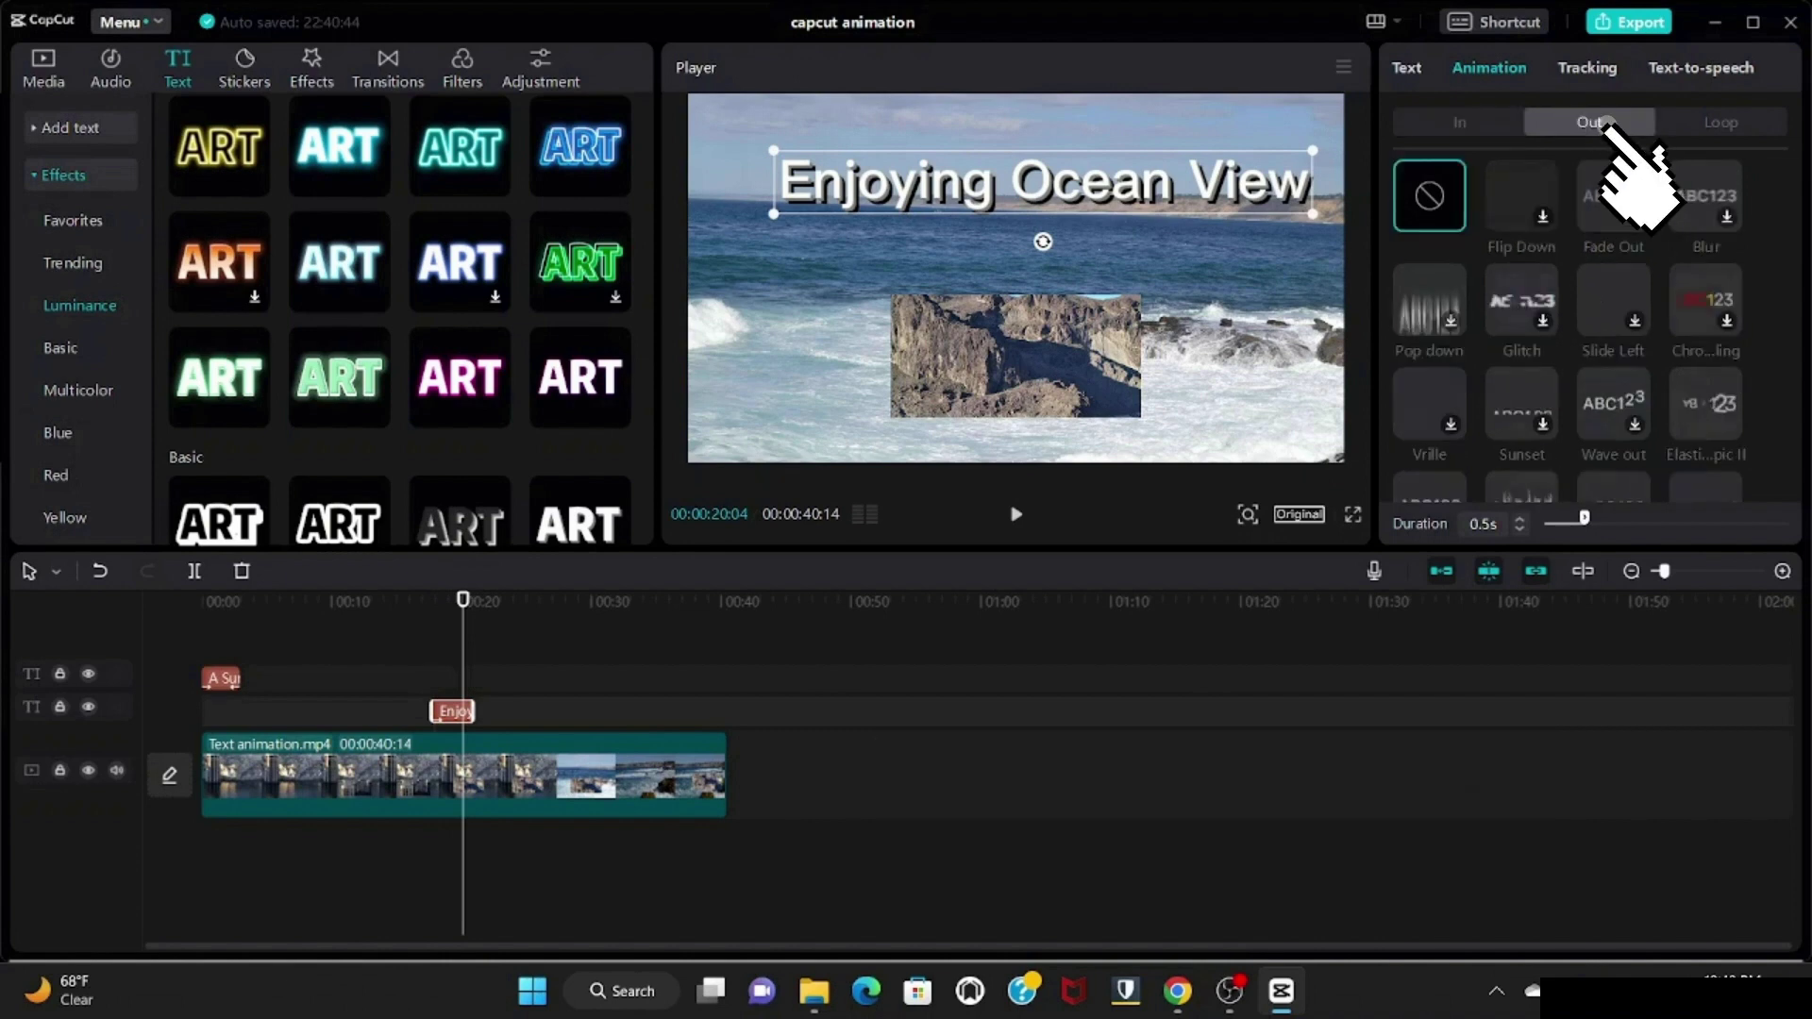
{"action": "left_click", "coordinate": [1621, 207]}
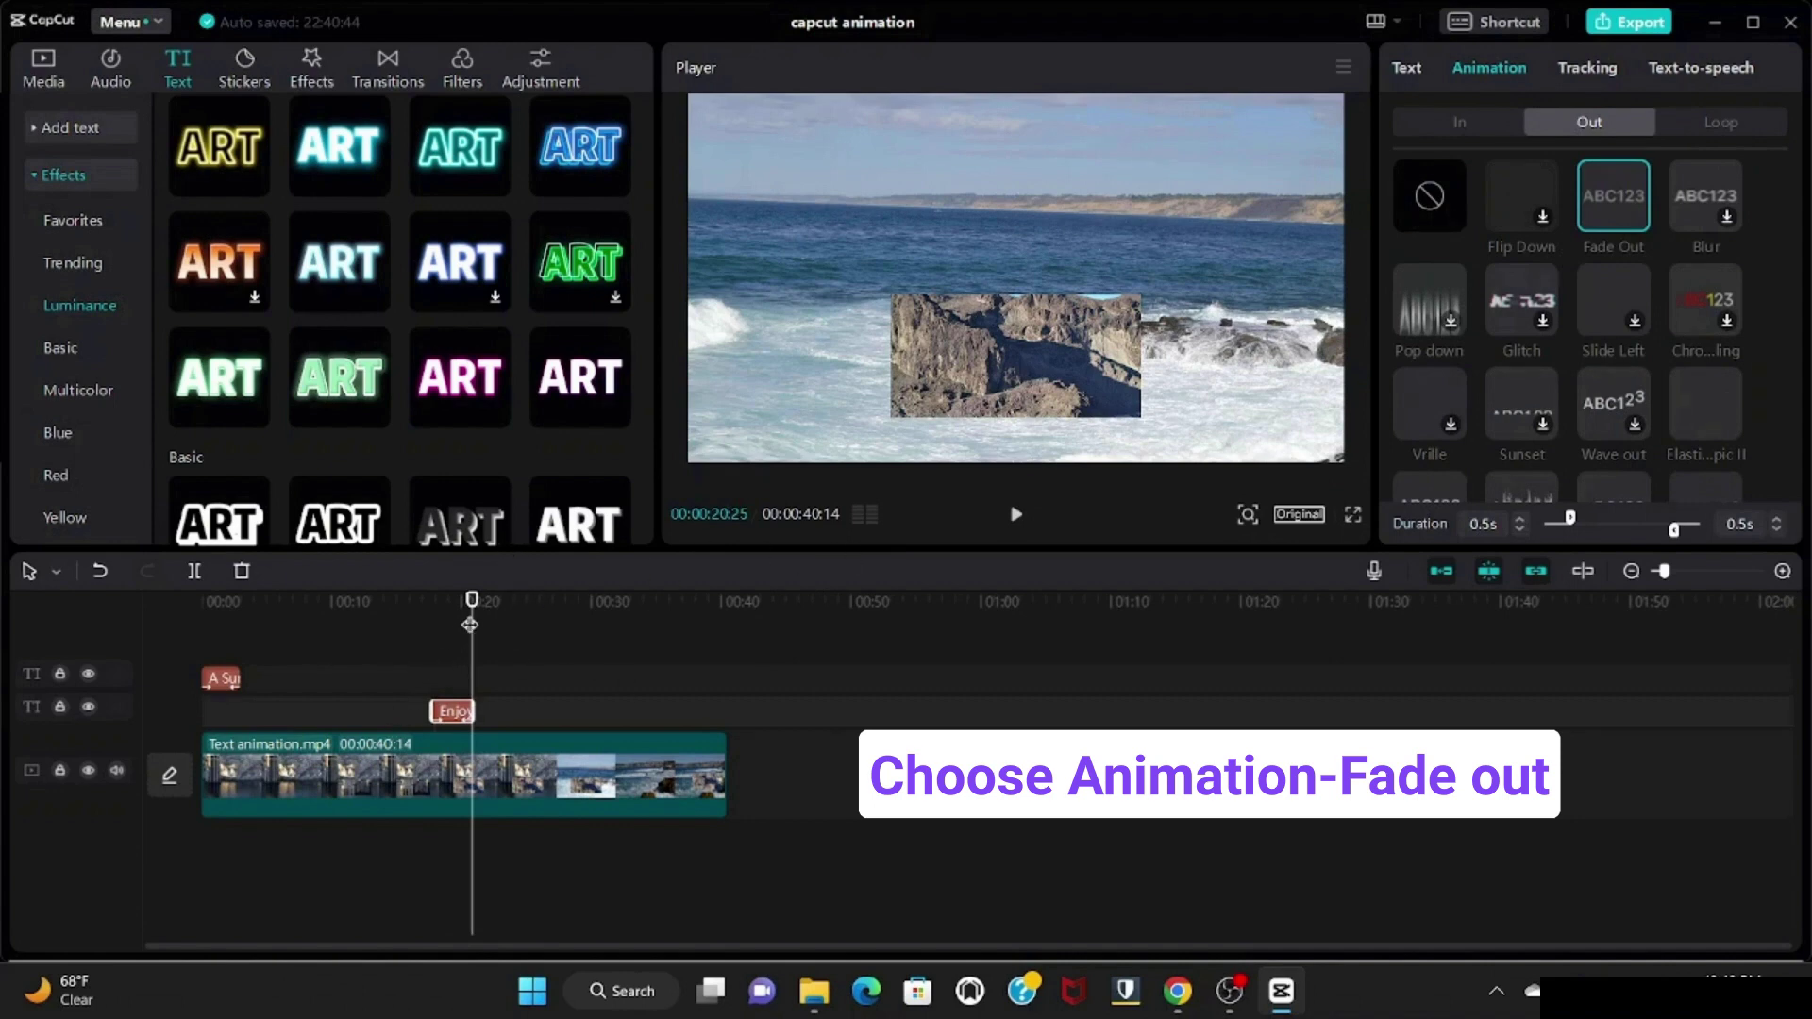
{"action": "left_click_drag", "start_coordinate": [470, 624], "coordinate": [201, 669]}
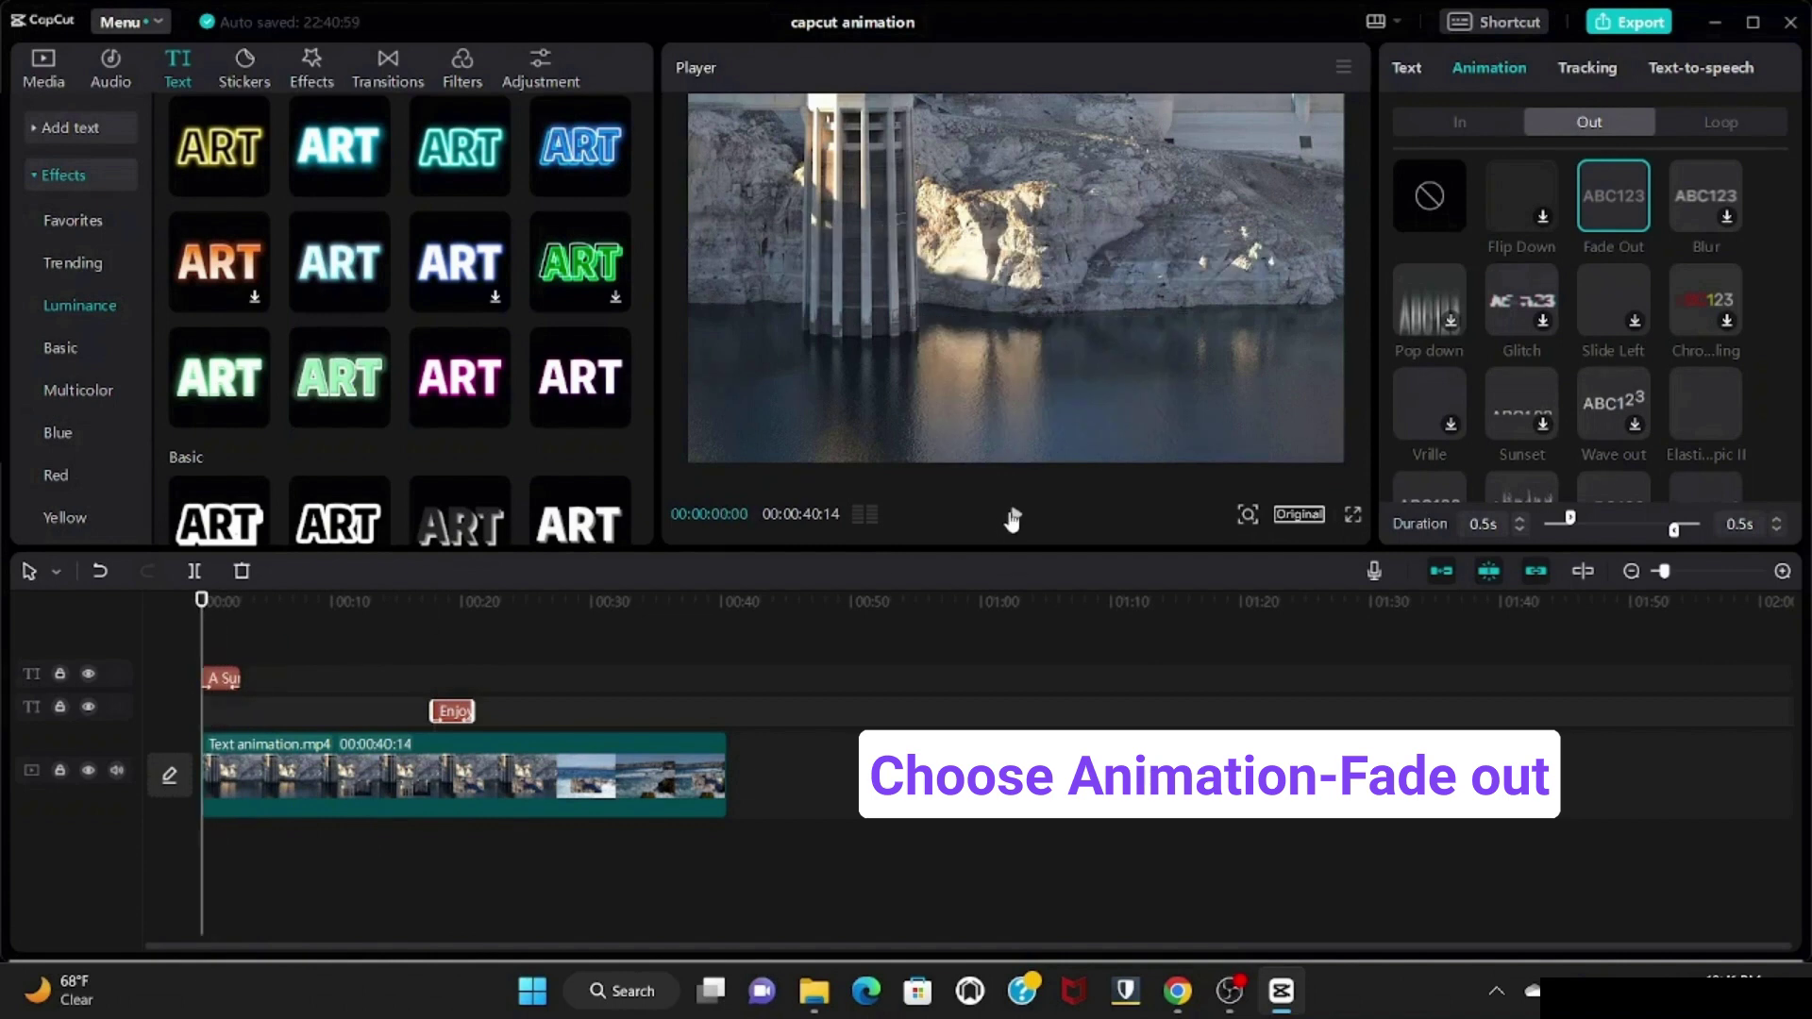
{"action": "left_click", "coordinate": [1013, 518]}
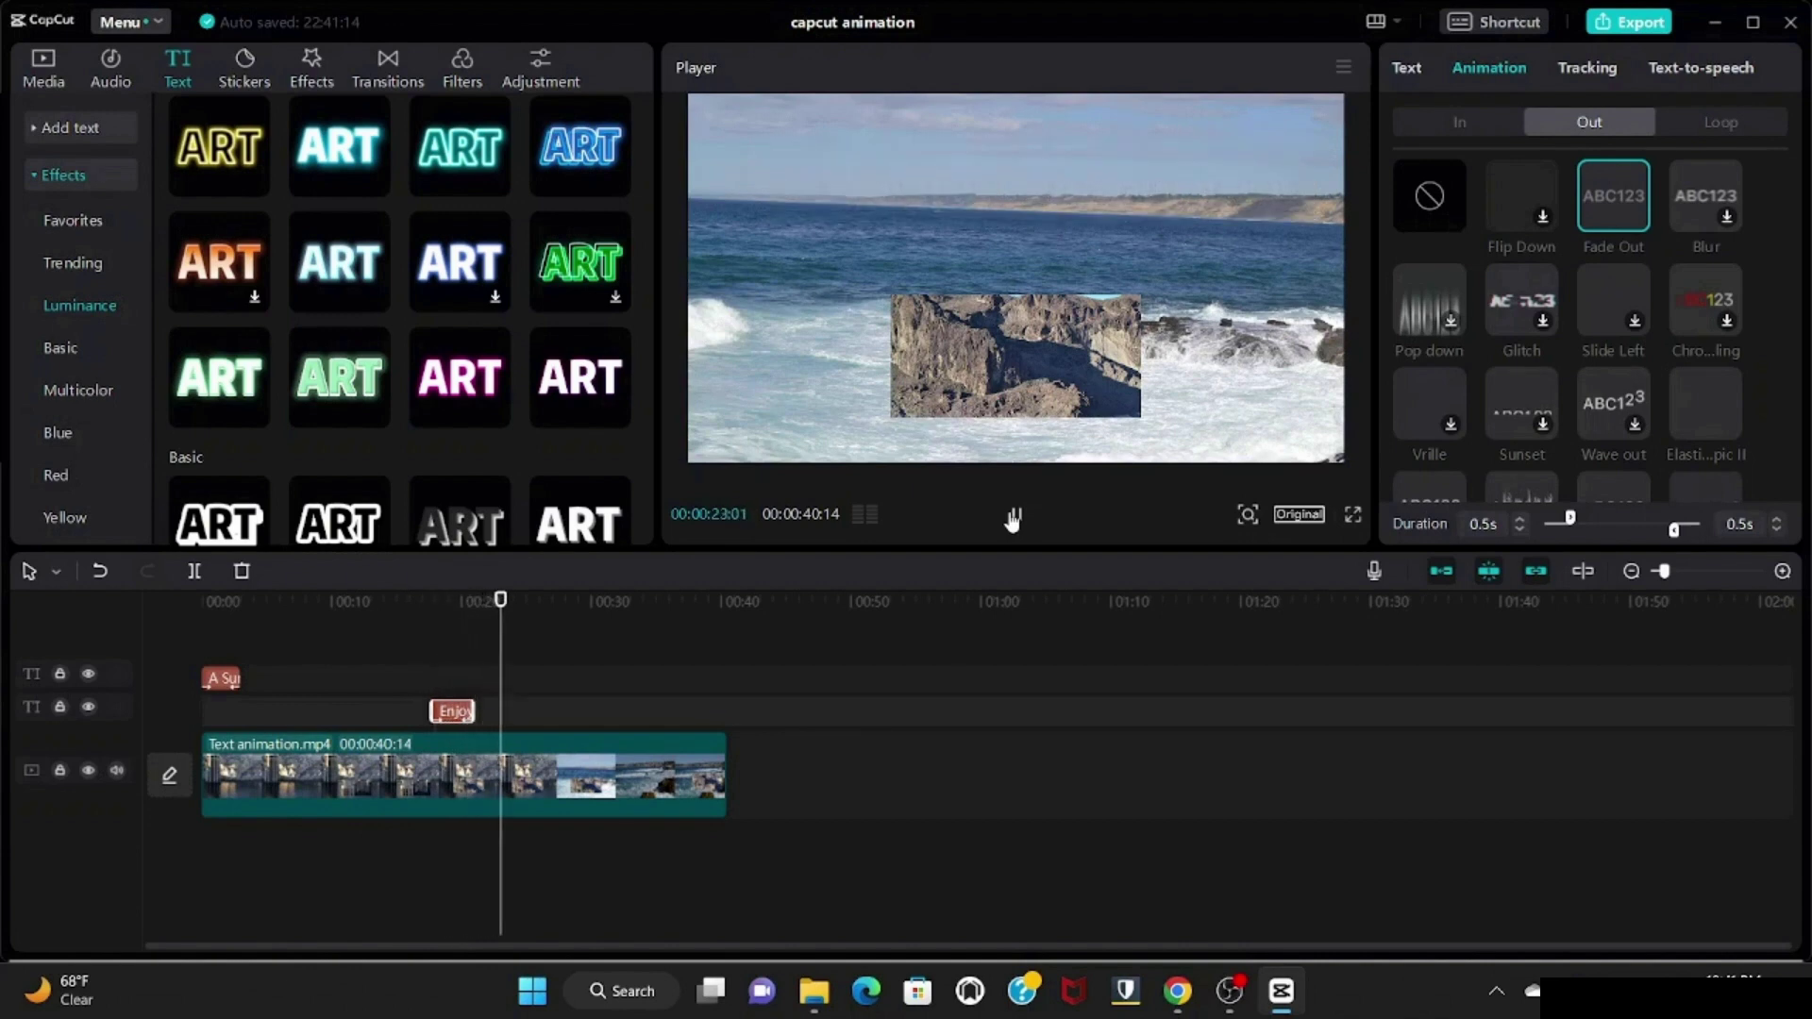
{"action": "left_click", "coordinate": [1013, 518]}
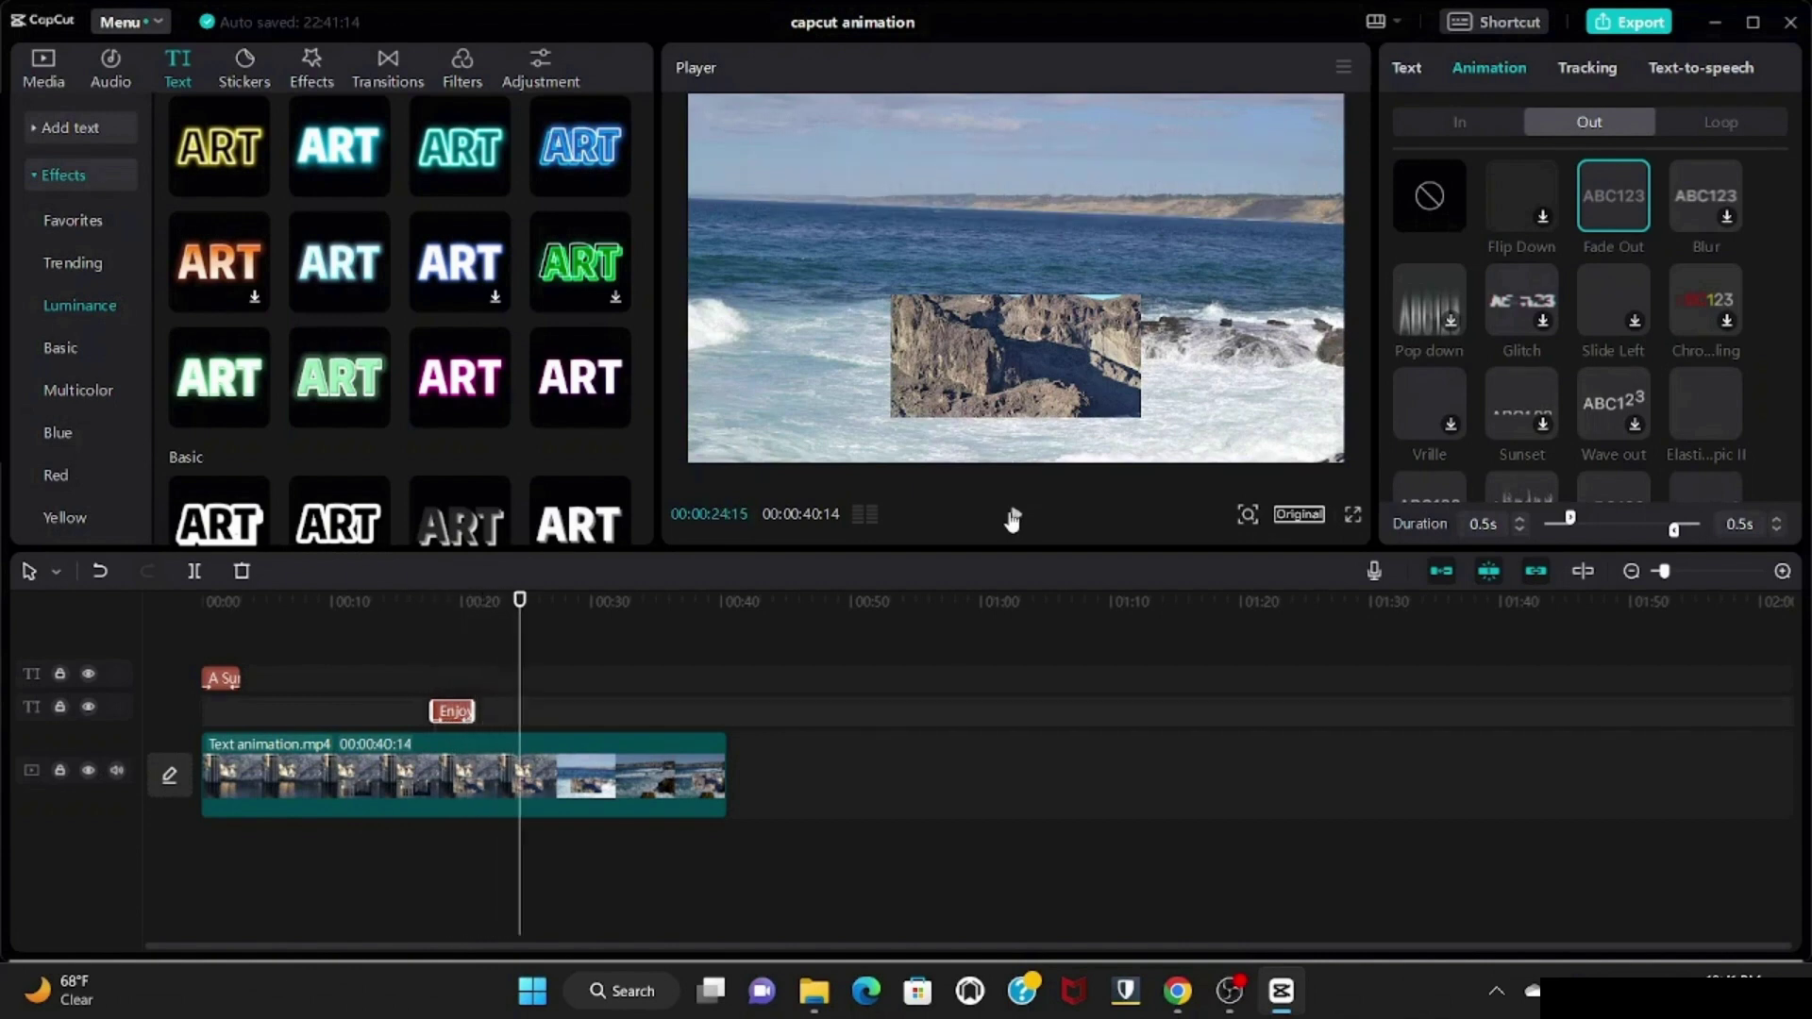